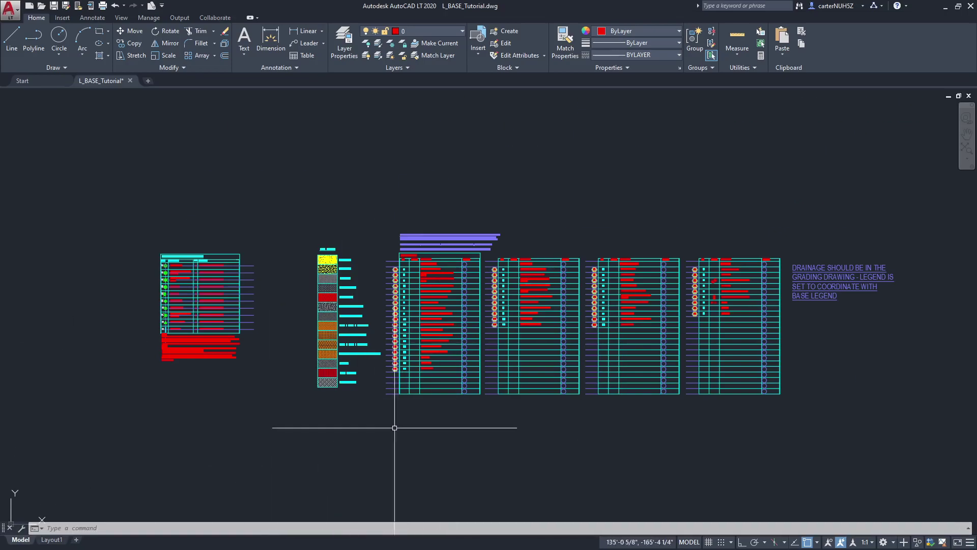
# Begin a polyline outline with a start point and first edge, then cancel it.
pyautogui.moveTo(519, 438); pyautogui.dragTo(566, 434, button='middle')
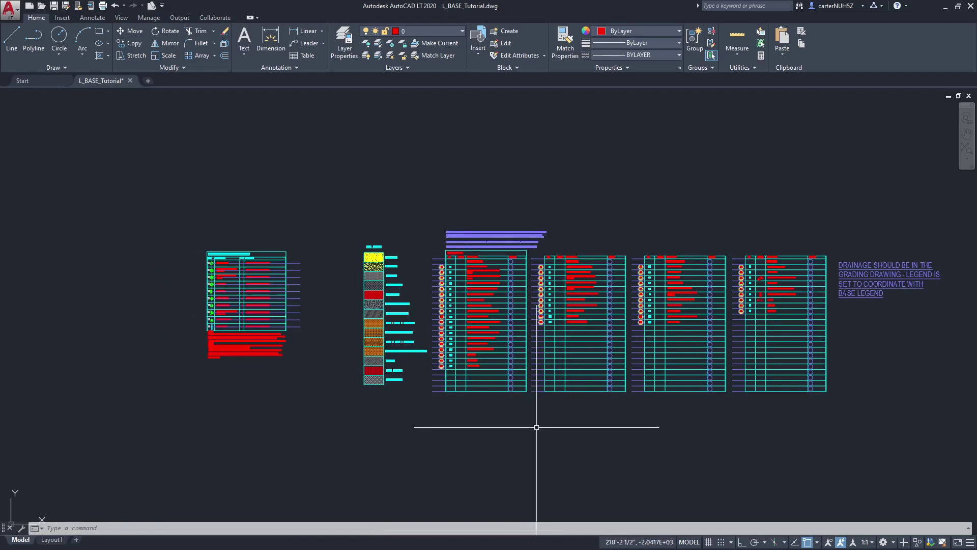
pyautogui.write('pl')
pyautogui.press('Return')
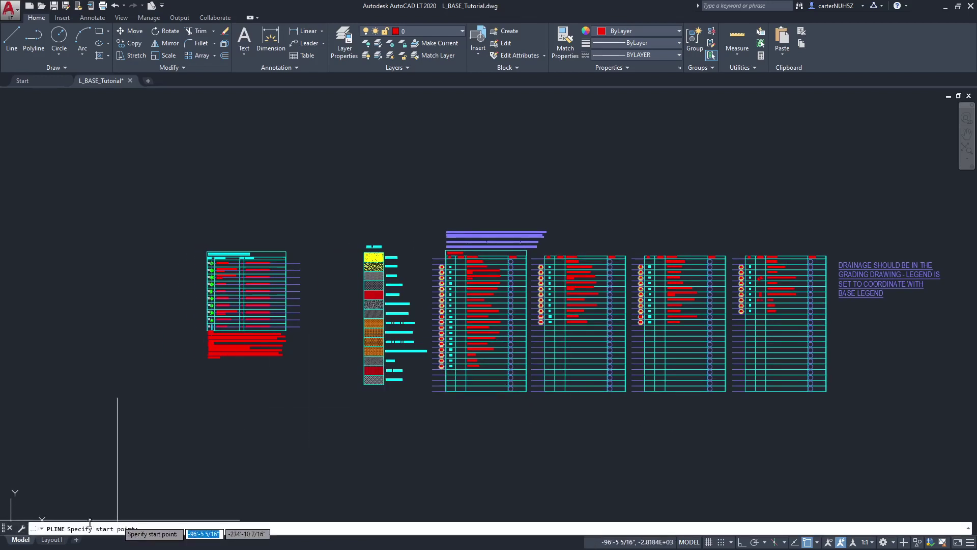
pyautogui.moveTo(218, 447); pyautogui.dragTo(452, 403, button='middle')
pyautogui.scroll(4, 452, 401)
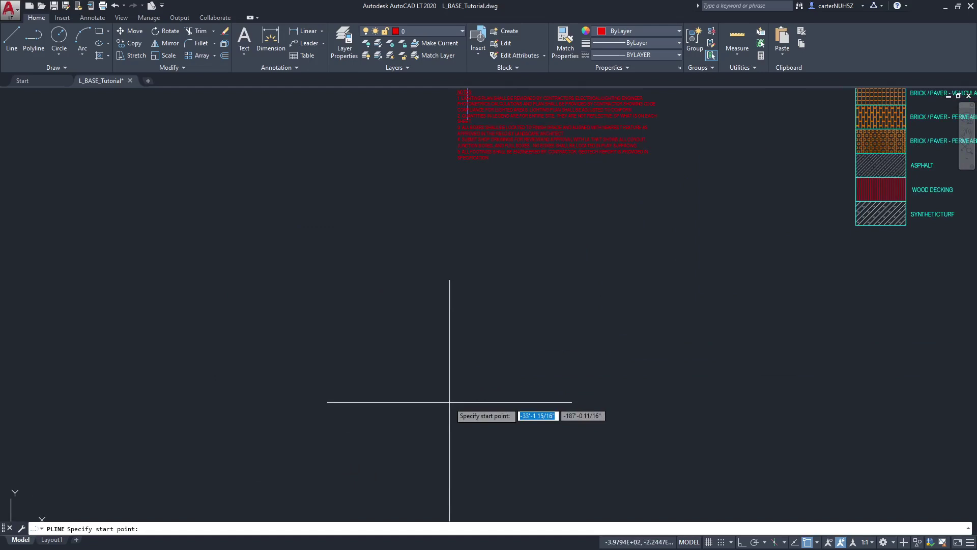
pyautogui.click(475, 310)
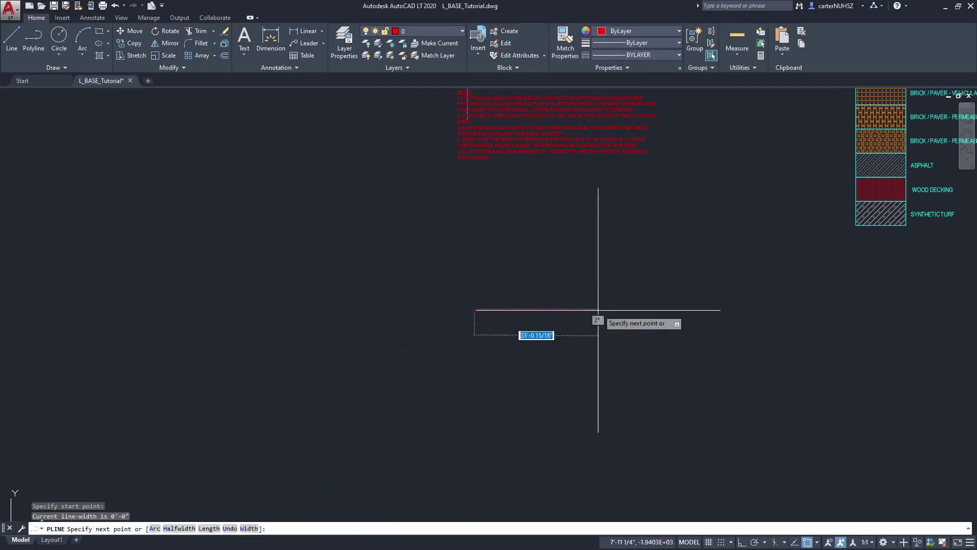
pyautogui.click(627, 260)
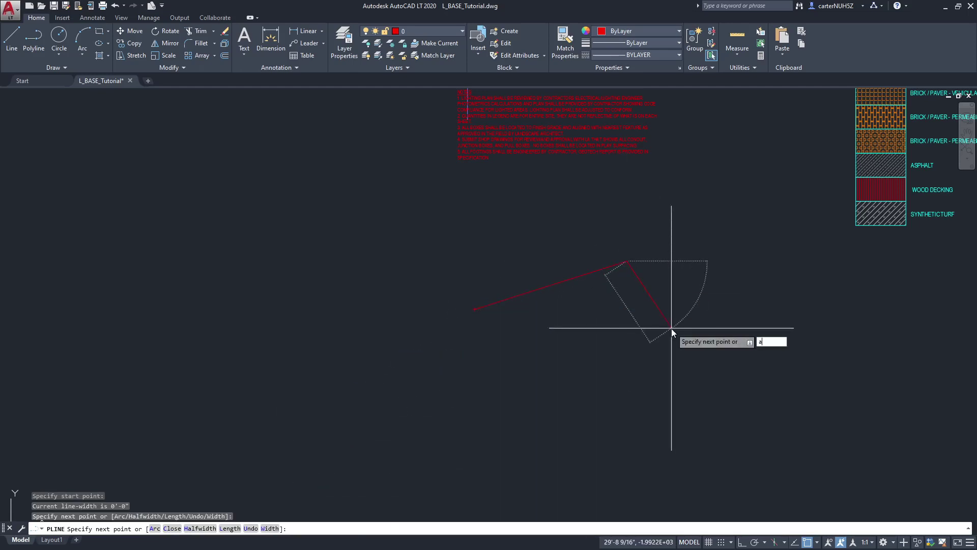
pyautogui.press('Escape')
# Draw the red outline: a straight edge, a rounded arc, and a closing edge back to the start.
pyautogui.click(35, 37)
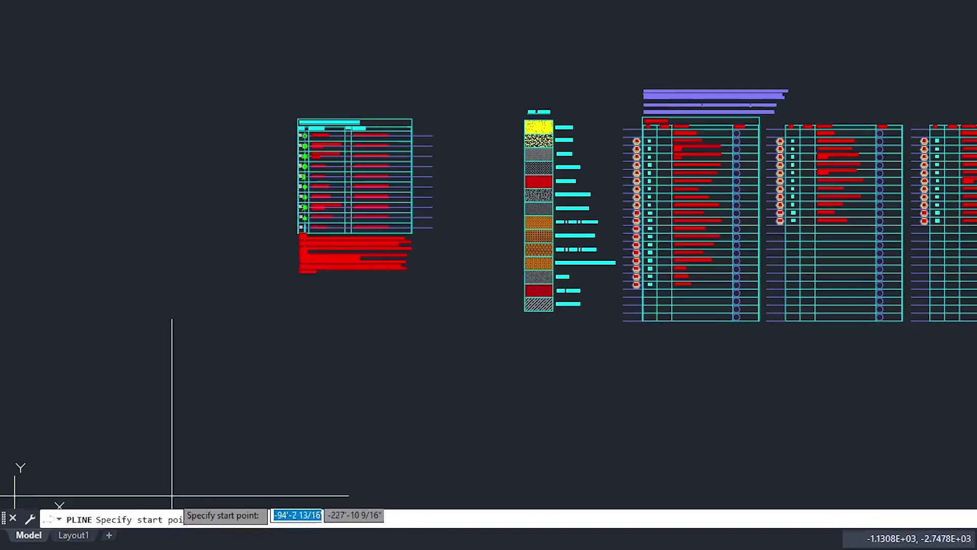
pyautogui.moveTo(415, 359); pyautogui.dragTo(892, 249, button='middle')
pyautogui.scroll(3, 897, 255)
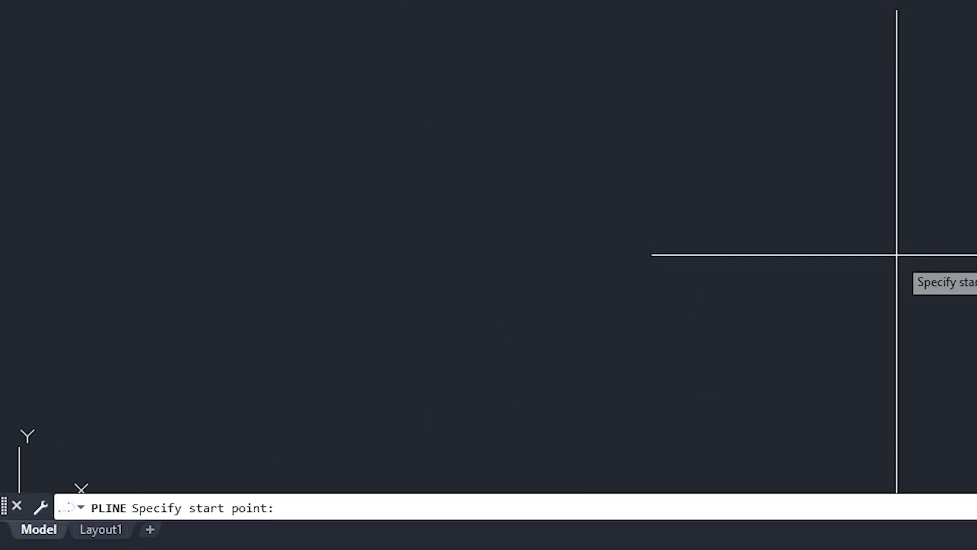
pyautogui.click(947, 69)
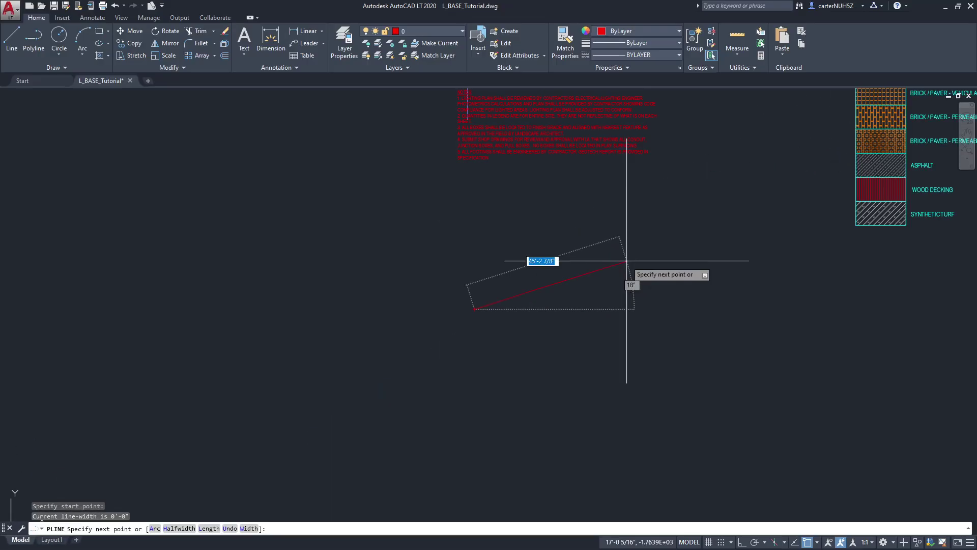
pyautogui.click(626, 261)
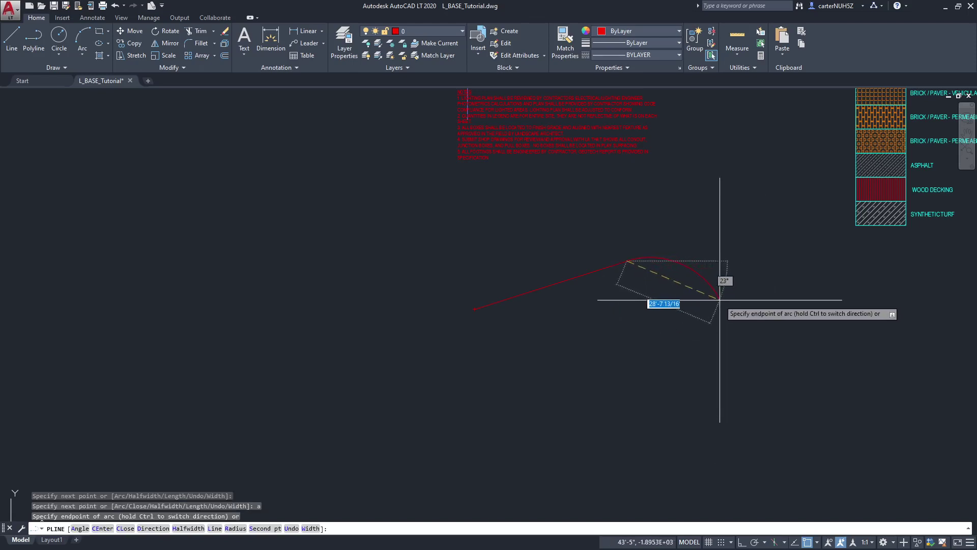
pyautogui.write('a')
pyautogui.press('Return')
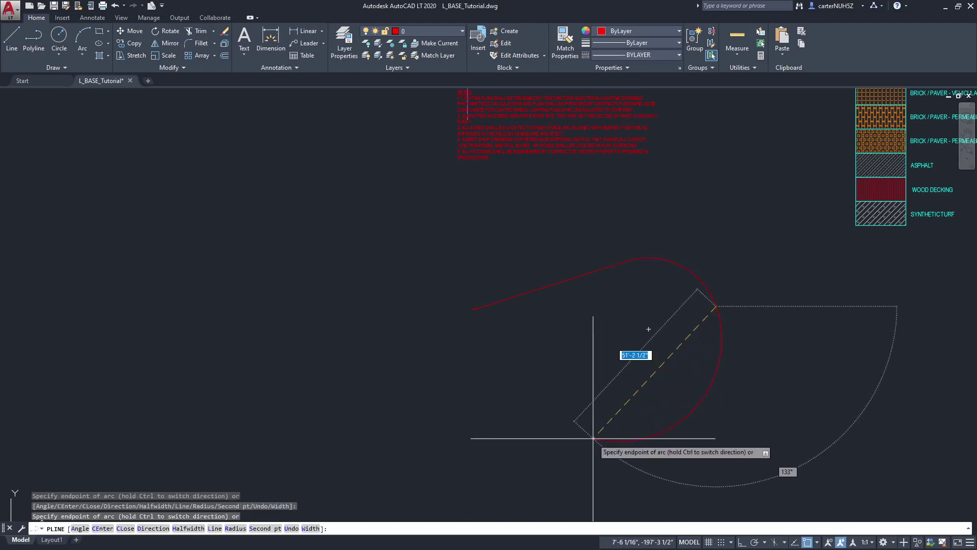
pyautogui.click(594, 438)
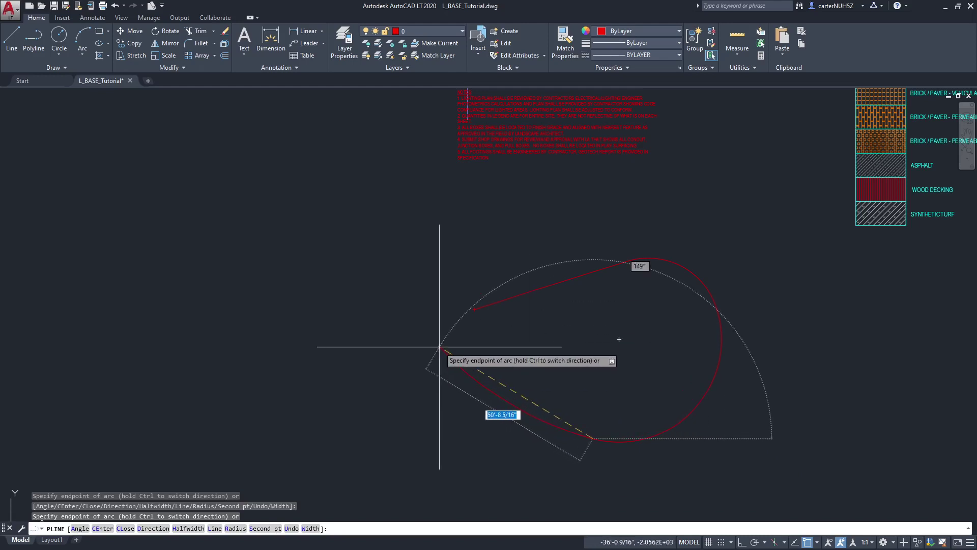
pyautogui.write('l')
pyautogui.press('Return')
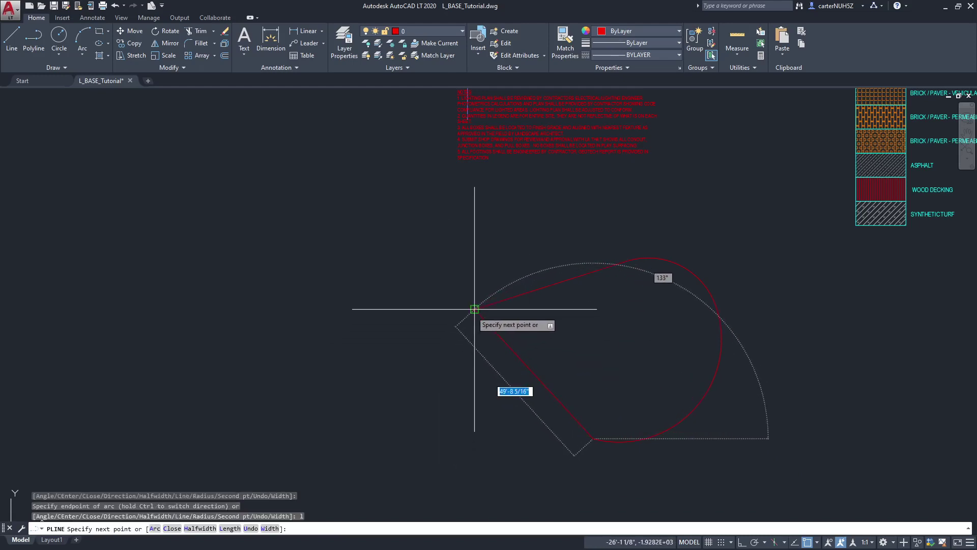
pyautogui.click(476, 310)
pyautogui.press('Return')
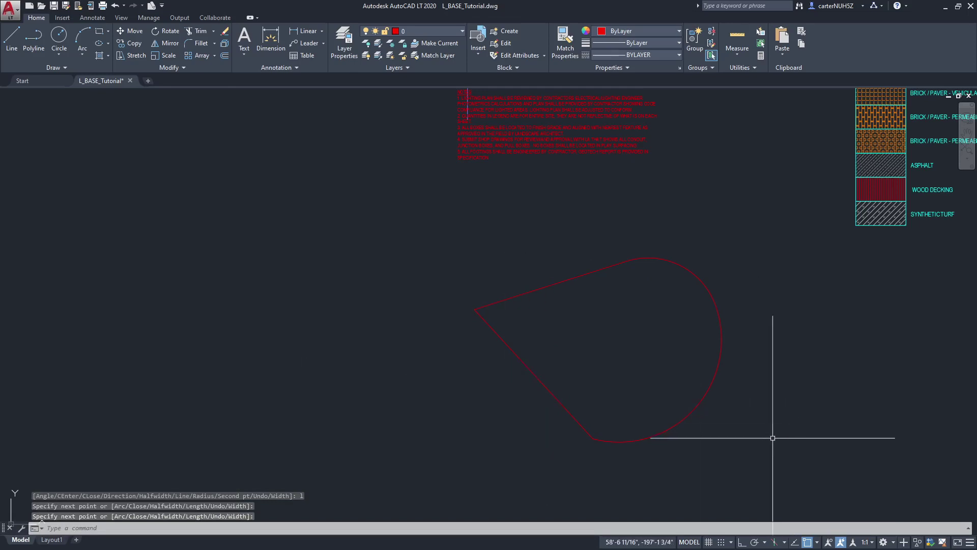
pyautogui.scroll(-2, 773, 437)
pyautogui.scroll(2, 720, 426)
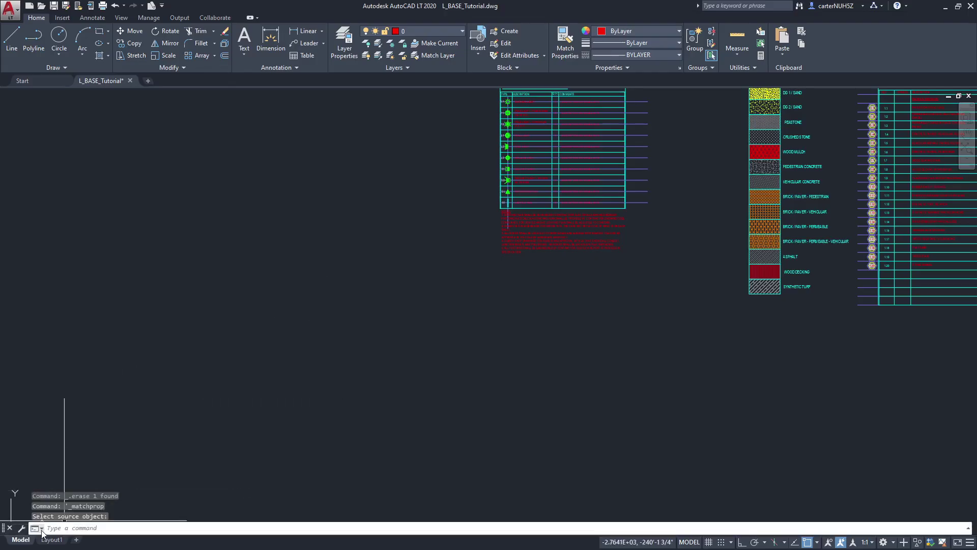
# Start MATCHPROP from the recent-commands list and expand the command history with F2.
pyautogui.click(41, 529)
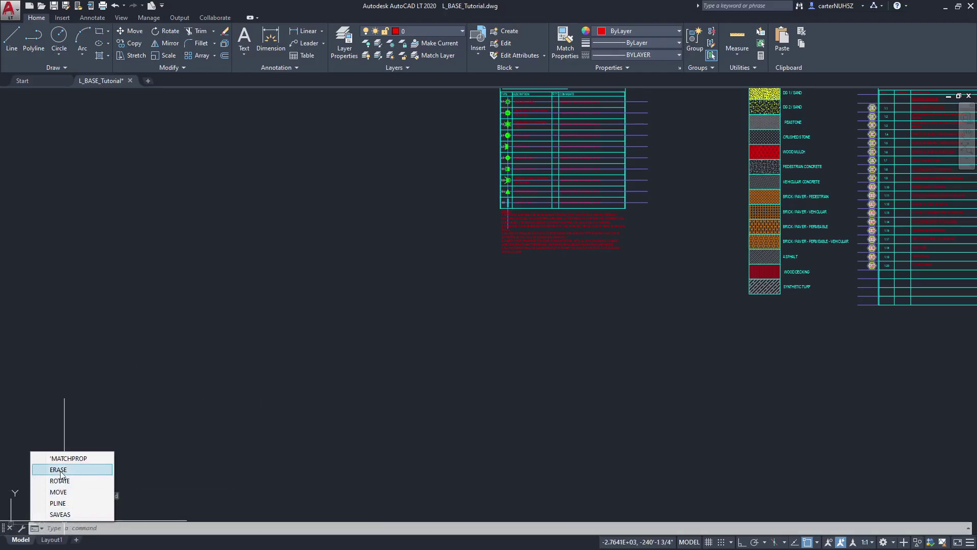
pyautogui.click(69, 458)
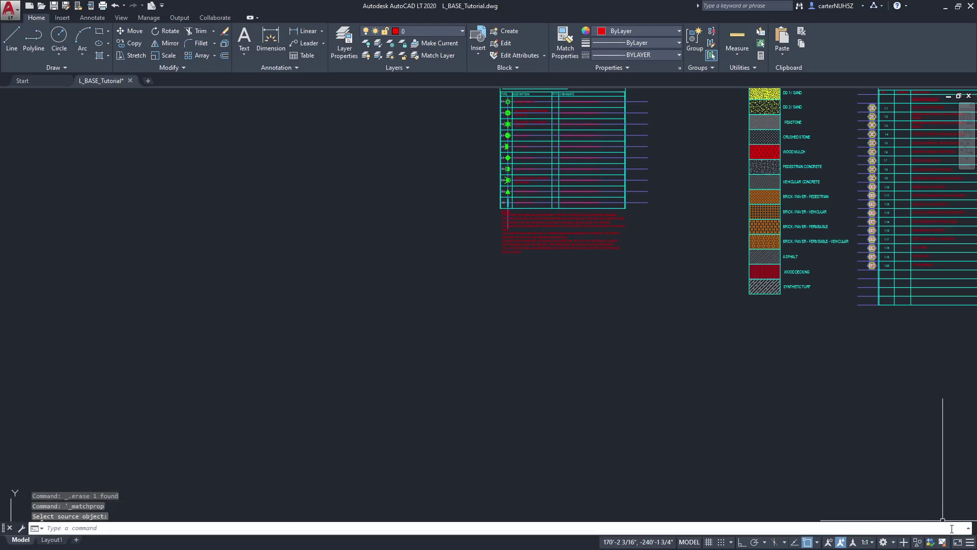
pyautogui.press('F2')
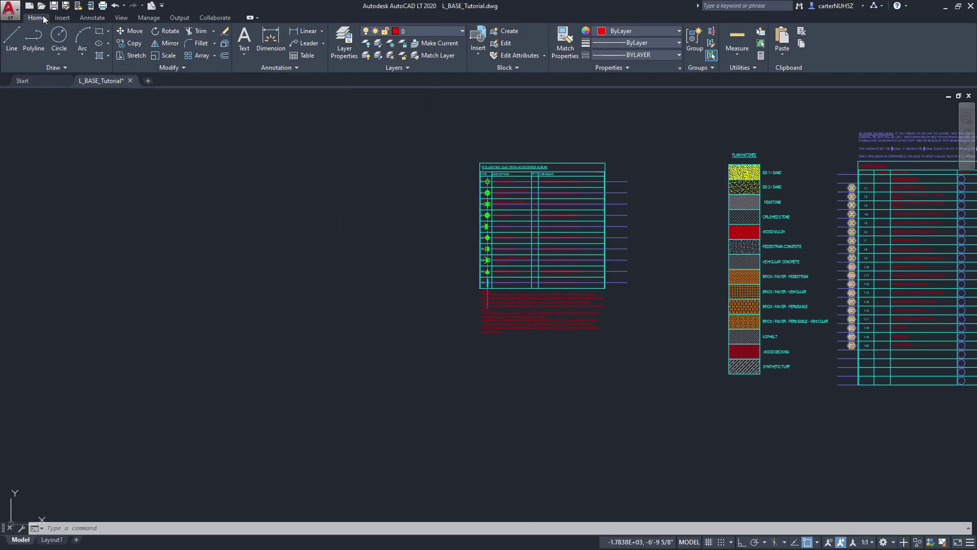
# Open the Layer Properties Manager from the Home tab.
pyautogui.click(341, 55)
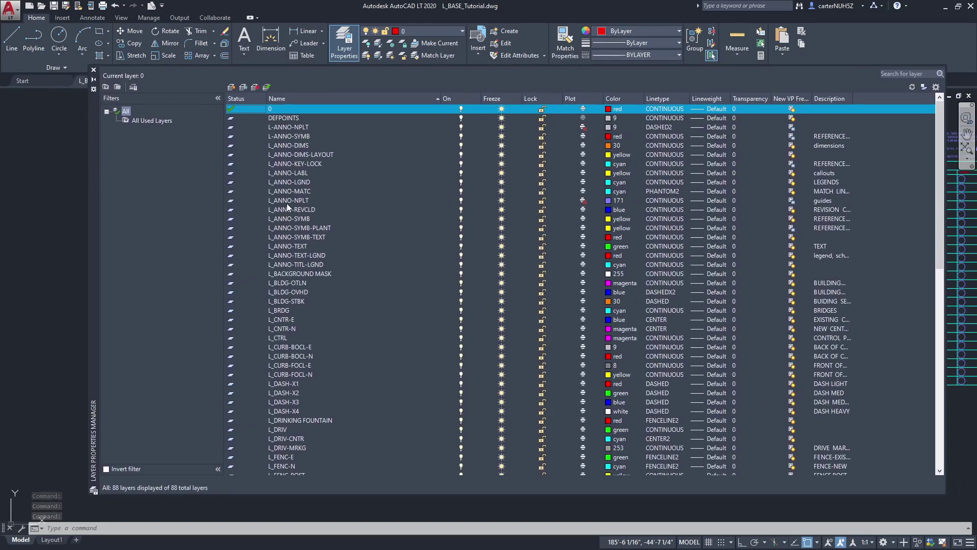
# Close and reopen the Layer Properties Manager, then select the L_ANNO-LABL layer.
pyautogui.click(94, 70)
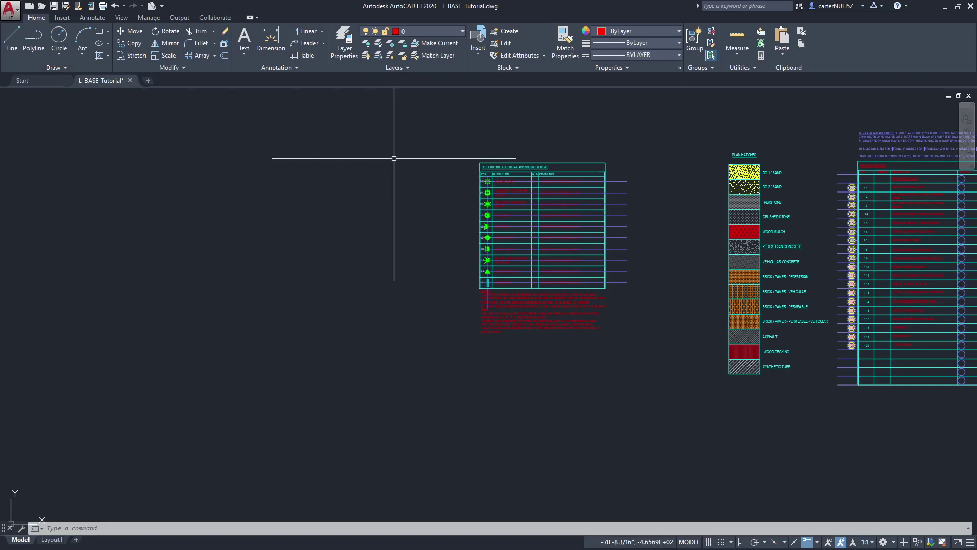
pyautogui.write('LAYER')
pyautogui.press('Return')
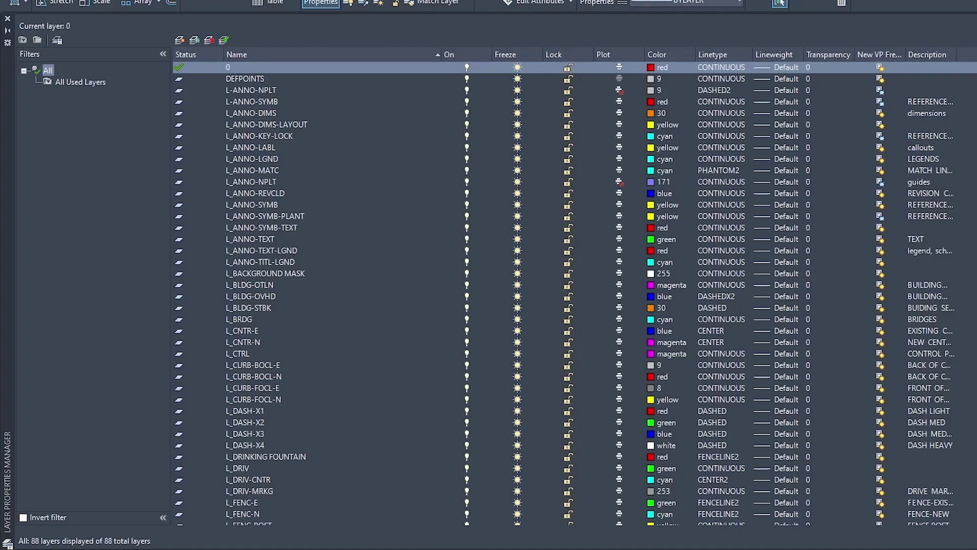
pyautogui.scroll(-4, 450, 187)
pyautogui.scroll(-12, 451, 187)
pyautogui.scroll(-1, 450, 187)
pyautogui.scroll(9, 489, 290)
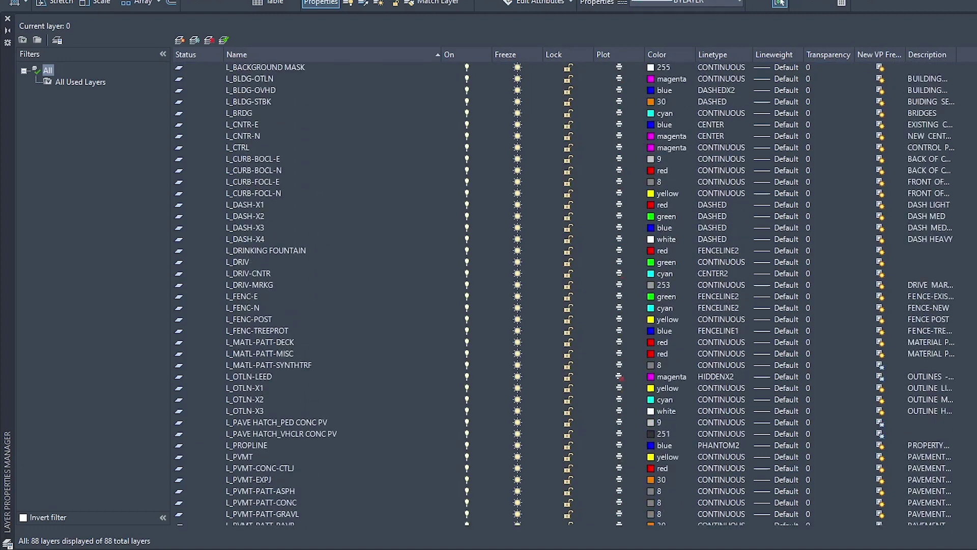
pyautogui.scroll(3, 490, 290)
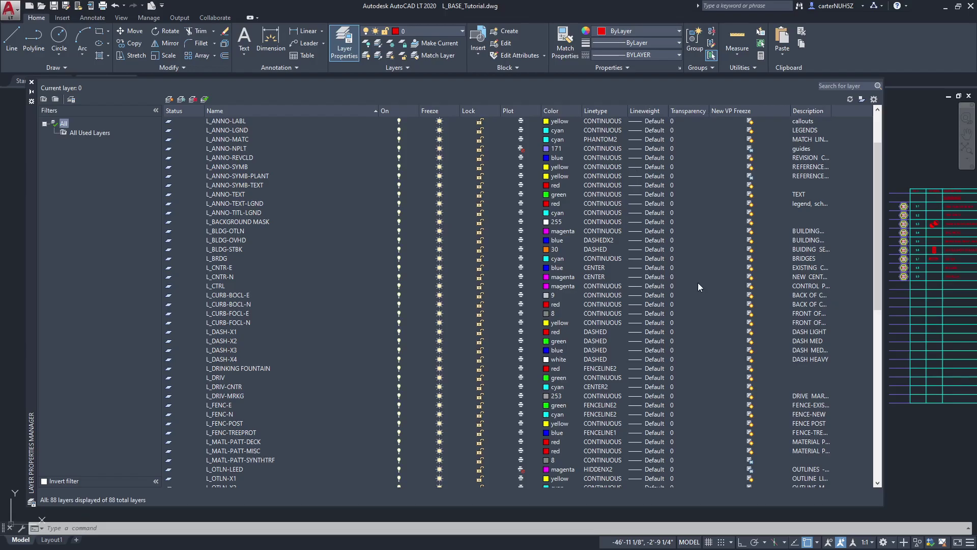
pyautogui.click(440, 122)
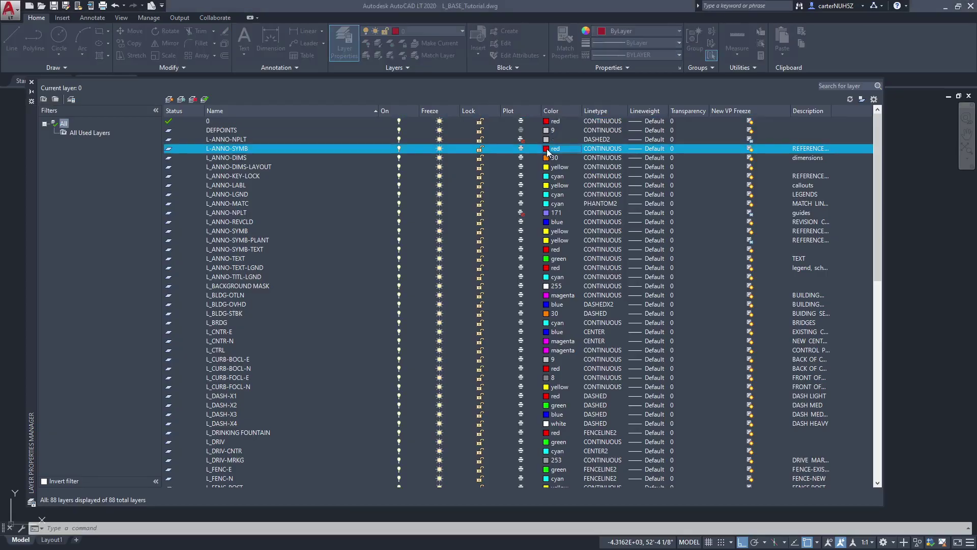
pyautogui.click(547, 148)
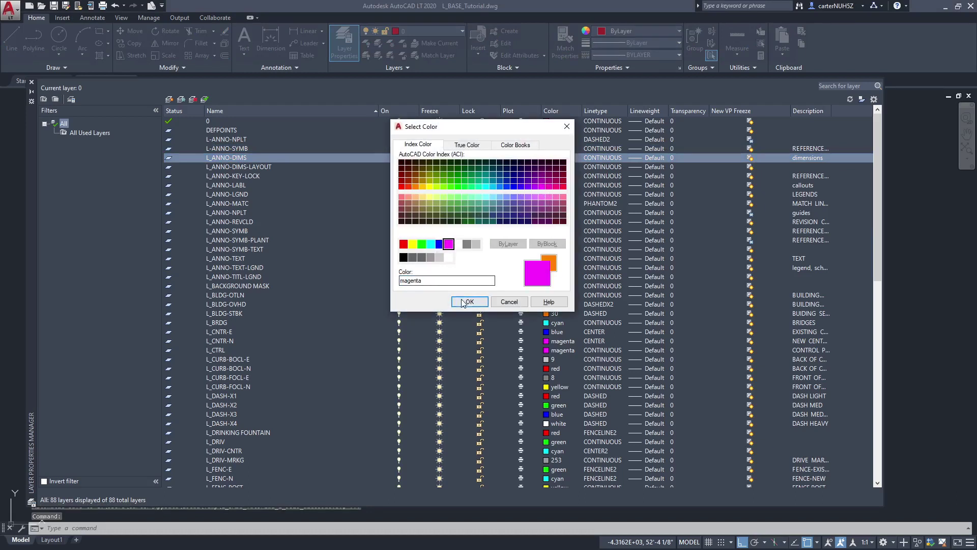
# Try magenta for the L_ANNO-DIMS layer, then set its colour to green.
pyautogui.click(464, 303)
pyautogui.click(36, 97)
pyautogui.scroll(5, 436, 306)
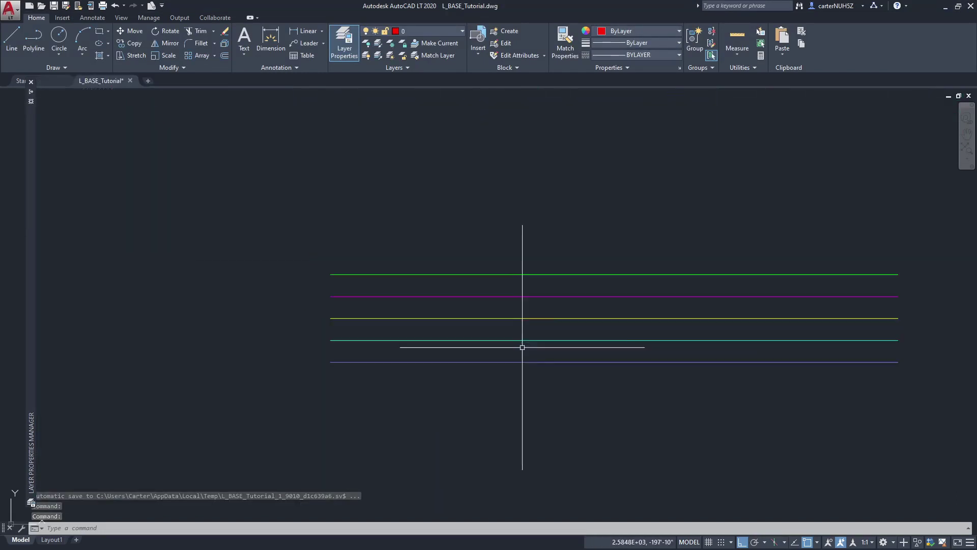
pyautogui.scroll(-2, 523, 345)
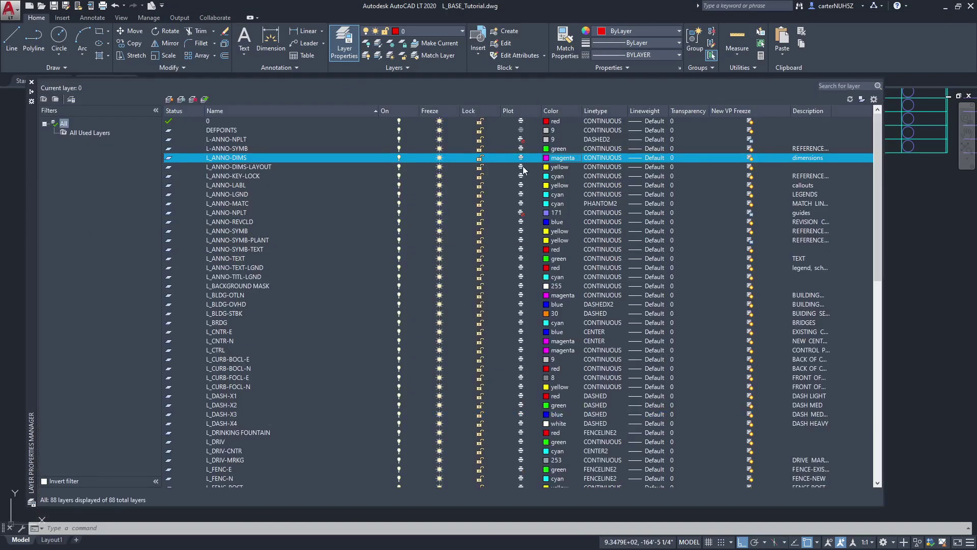
pyautogui.click(546, 149)
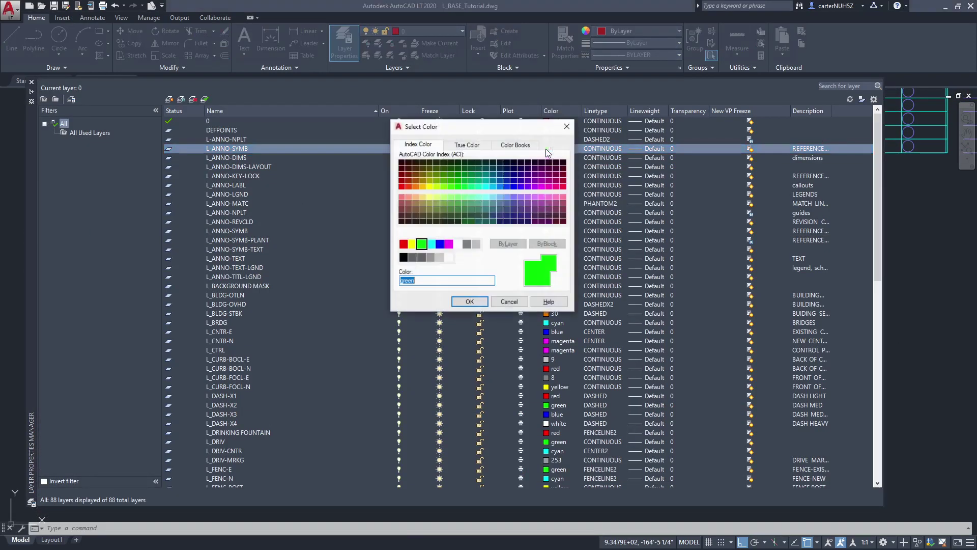
pyautogui.click(470, 302)
pyautogui.click(546, 159)
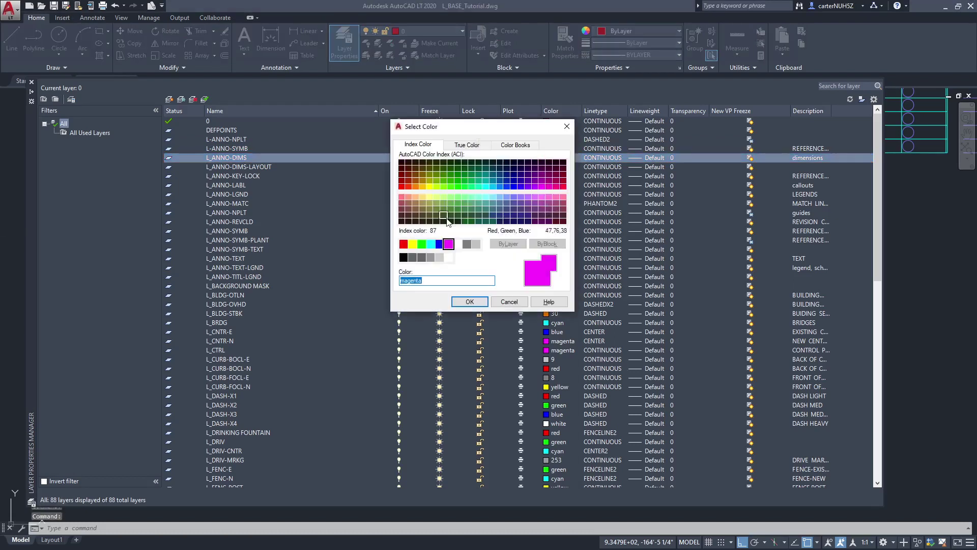
pyautogui.click(469, 302)
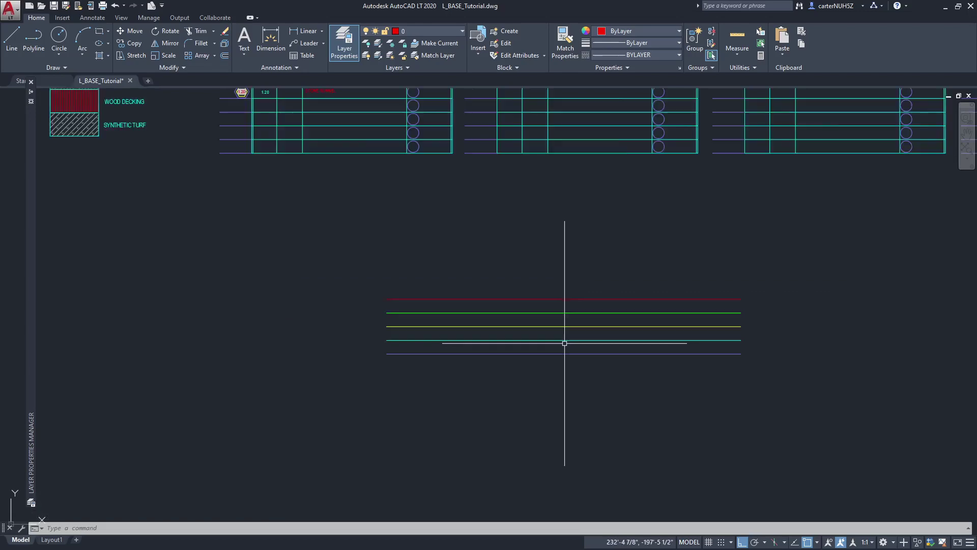
pyautogui.scroll(-2, 562, 336)
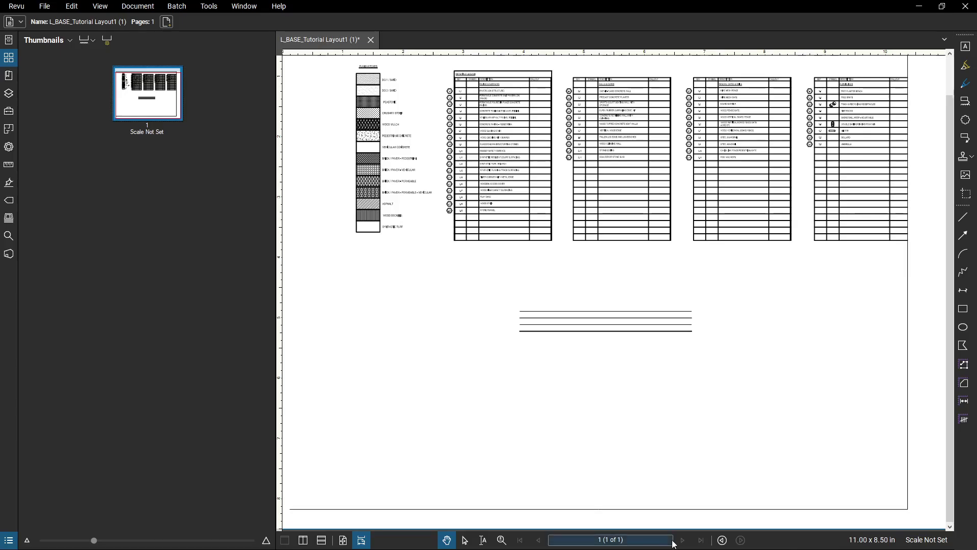
pyautogui.scroll(3, 585, 327)
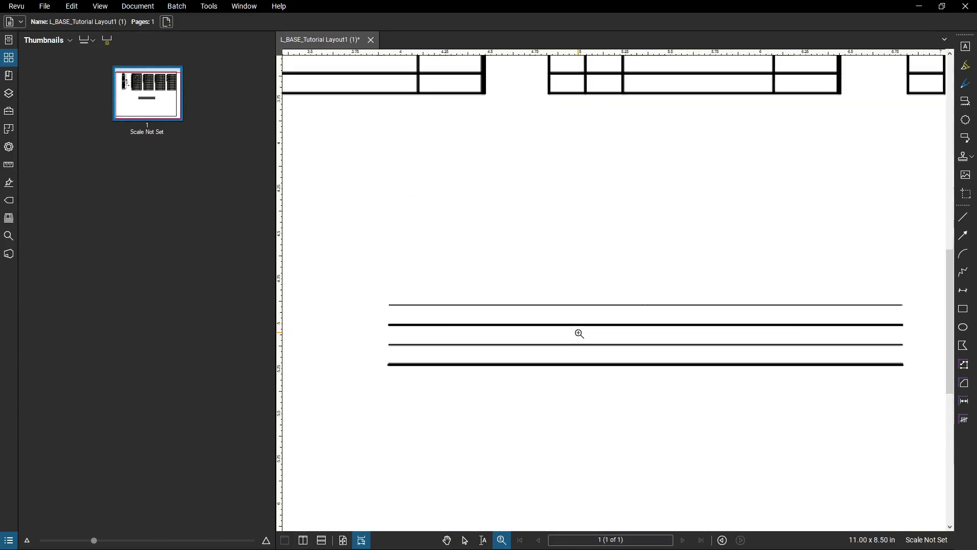
pyautogui.scroll(1, 578, 336)
pyautogui.scroll(-1, 547, 344)
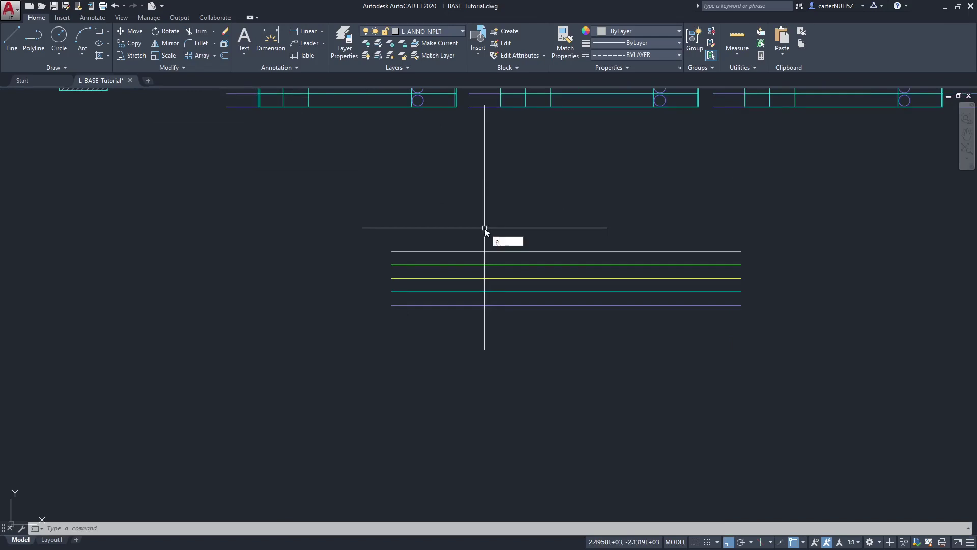
pyautogui.write('ties')
# Move the top white line onto layer L-ANNO-SYMB using the Properties palette.
pyautogui.press('Return')
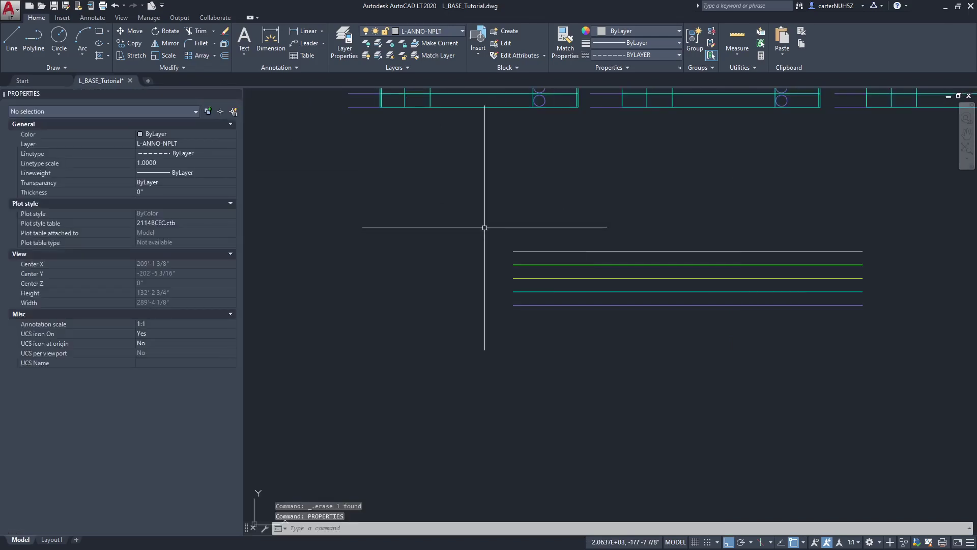
pyautogui.click(522, 250)
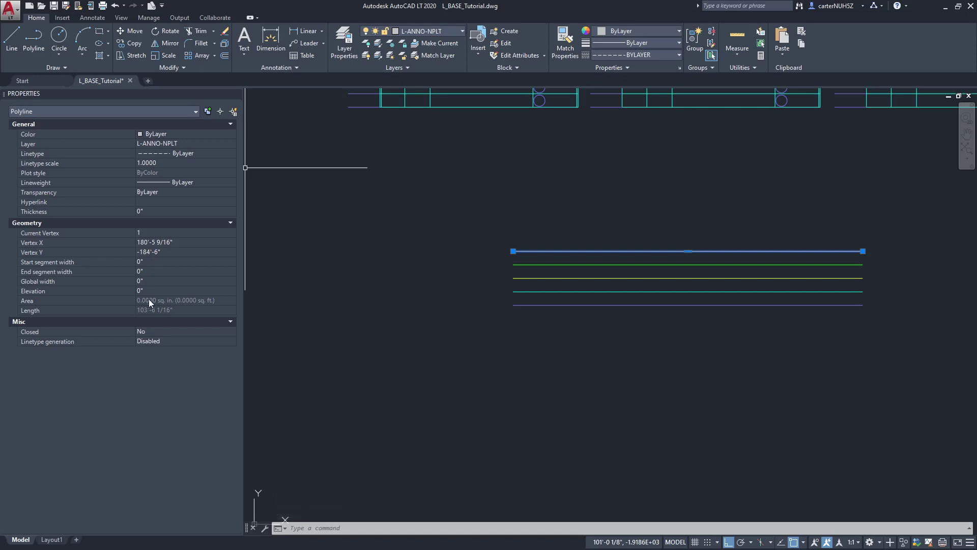
pyautogui.click(165, 141)
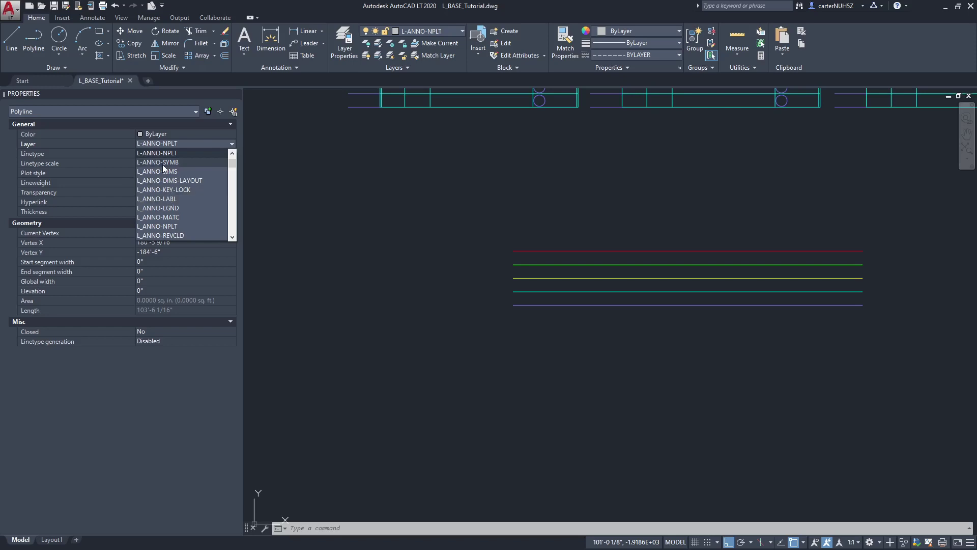
pyautogui.click(163, 163)
pyautogui.press('Escape')
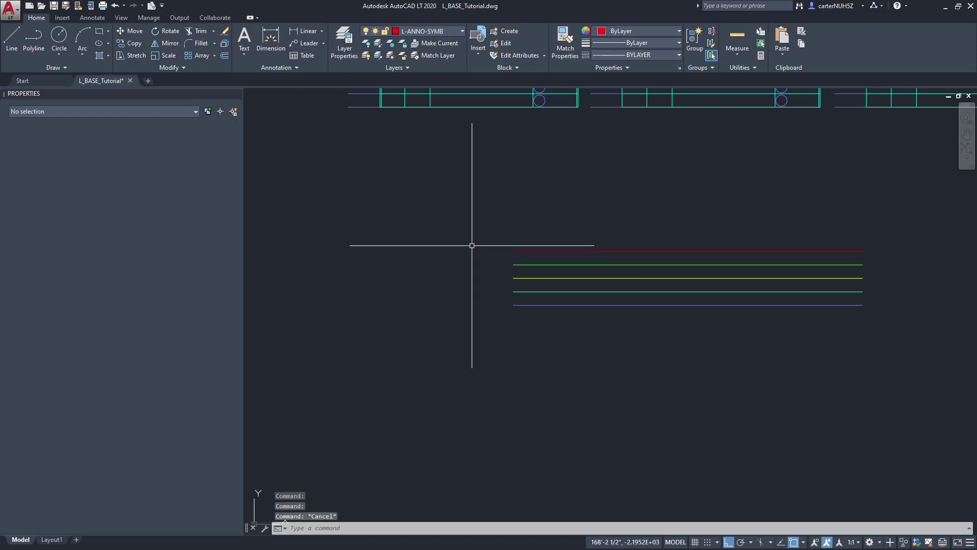
# Make L-ANNO-SYMB the current layer and draw a four-cornered polyline rectangle.
pyautogui.click(514, 251)
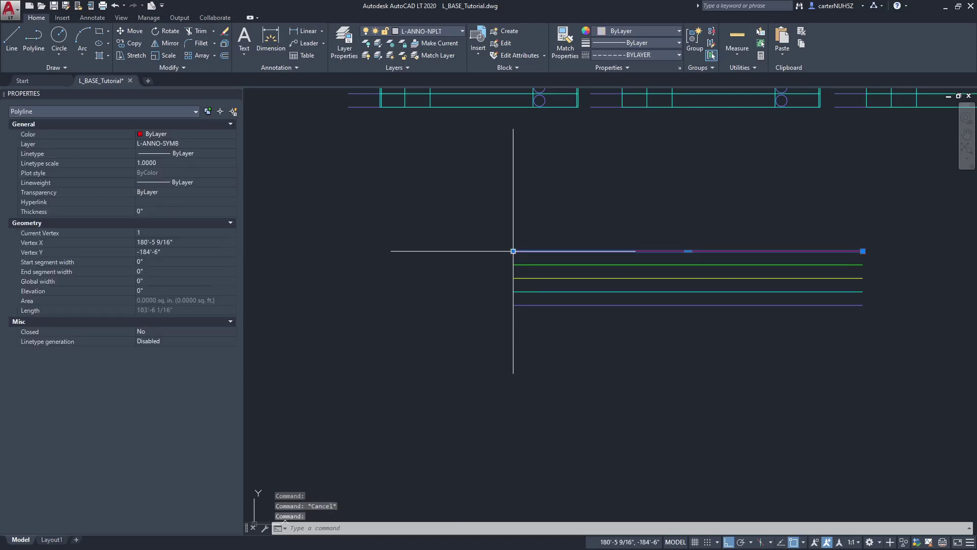
pyautogui.click(439, 43)
pyautogui.write('p')
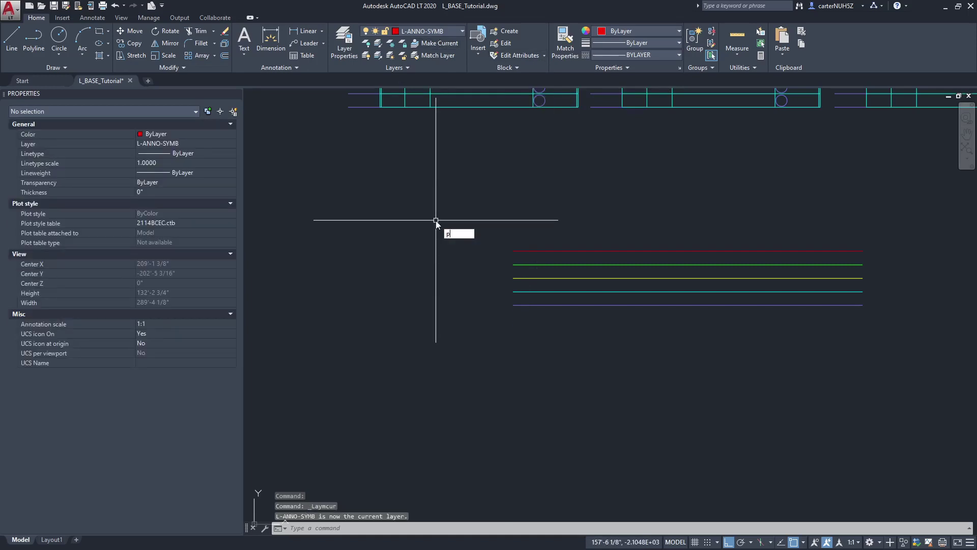
pyautogui.write('l')
pyautogui.press('Return')
pyautogui.click(372, 312)
pyautogui.click(373, 192)
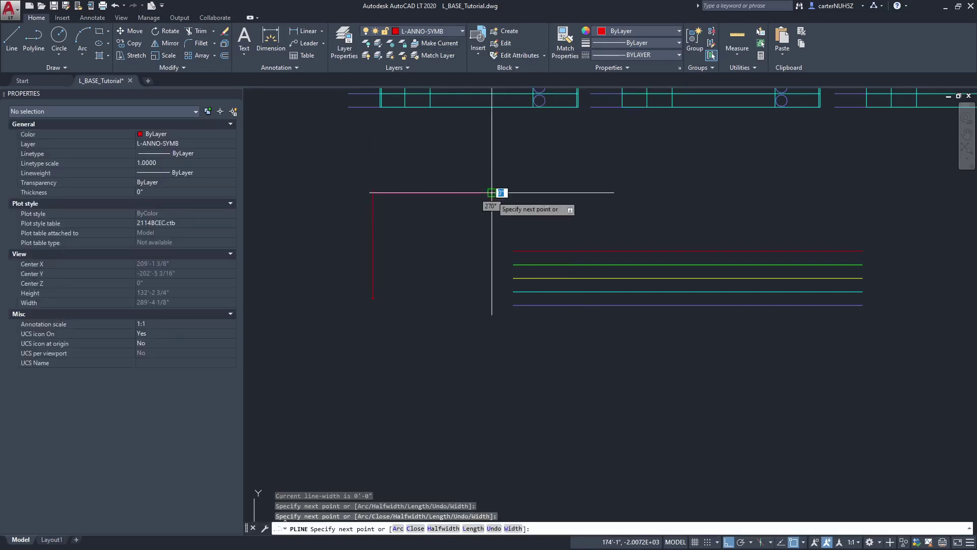
pyautogui.click(492, 192)
pyautogui.click(493, 299)
pyautogui.click(373, 298)
pyautogui.press('Return')
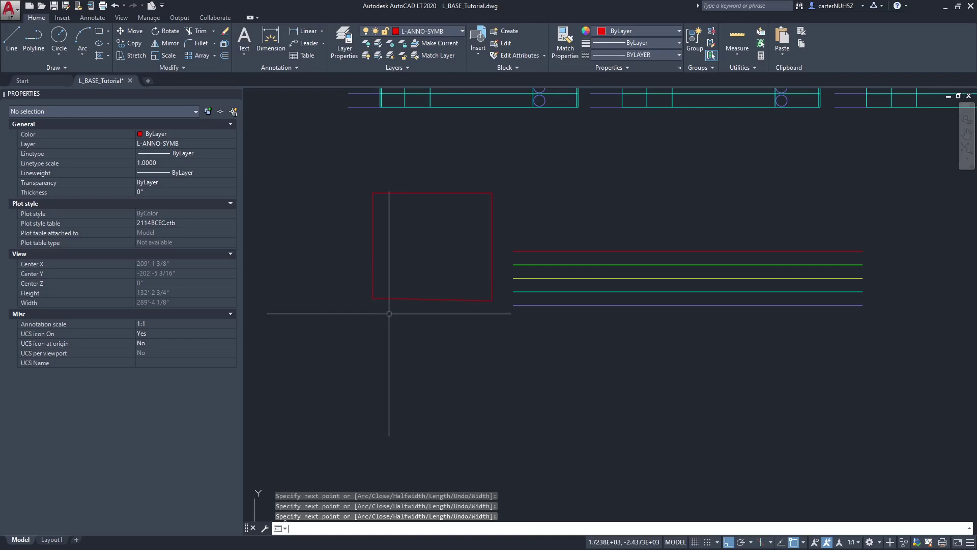
# Set the rectangle's Closed property to Yes and grab its bottom-left grip to stretch it.
pyautogui.click(399, 299)
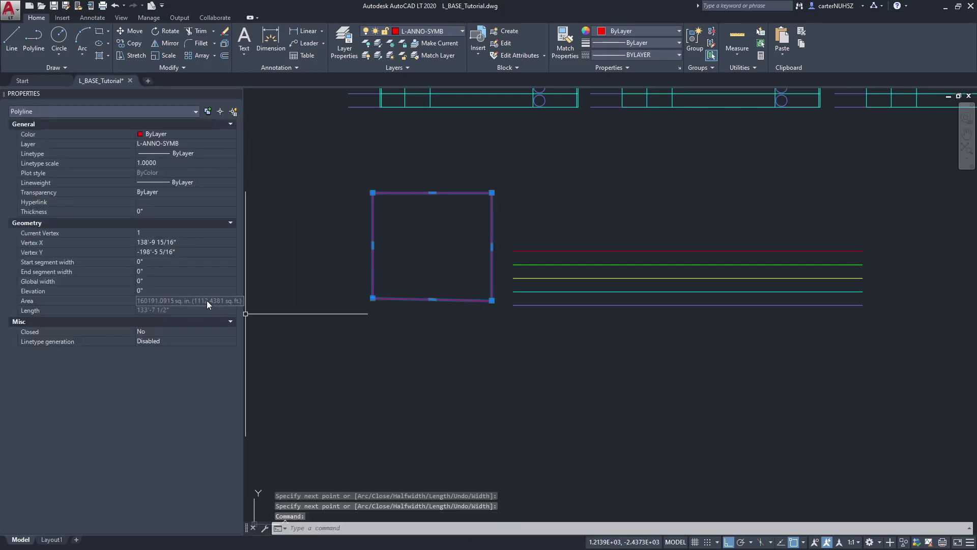
pyautogui.click(165, 333)
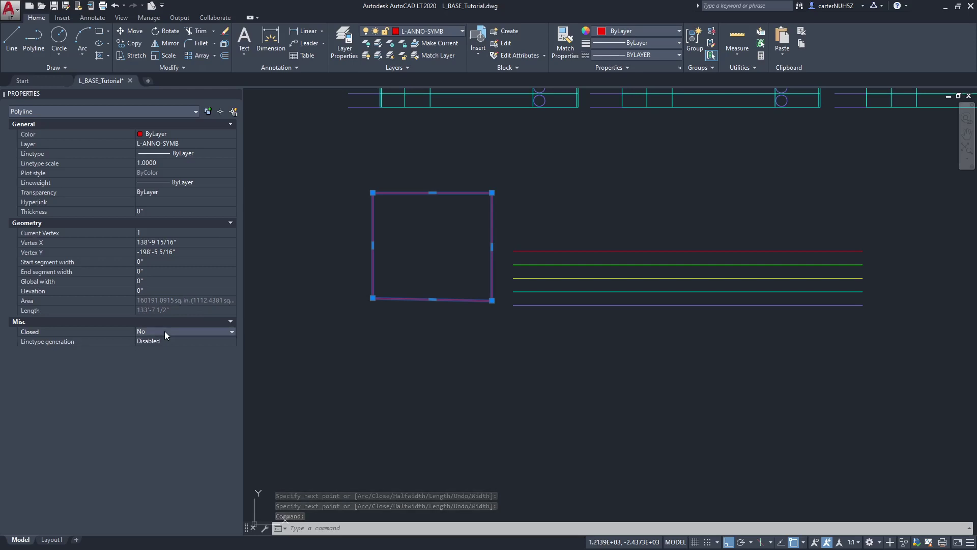
pyautogui.click(161, 332)
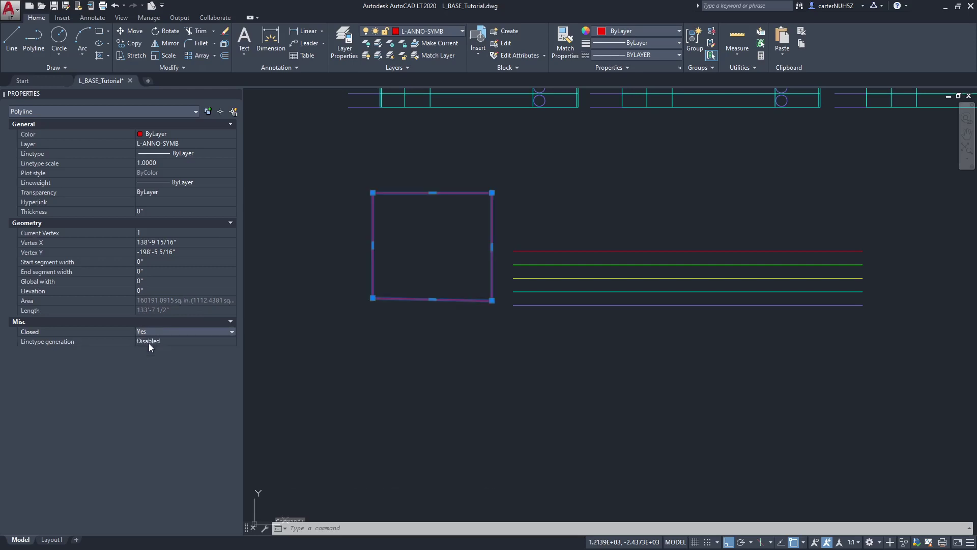
pyautogui.press('Escape')
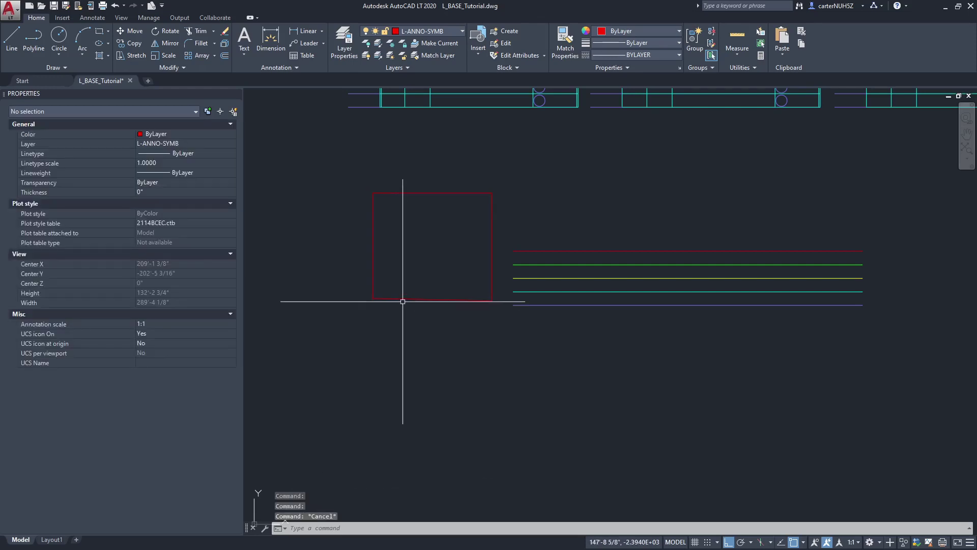
pyautogui.click(385, 297)
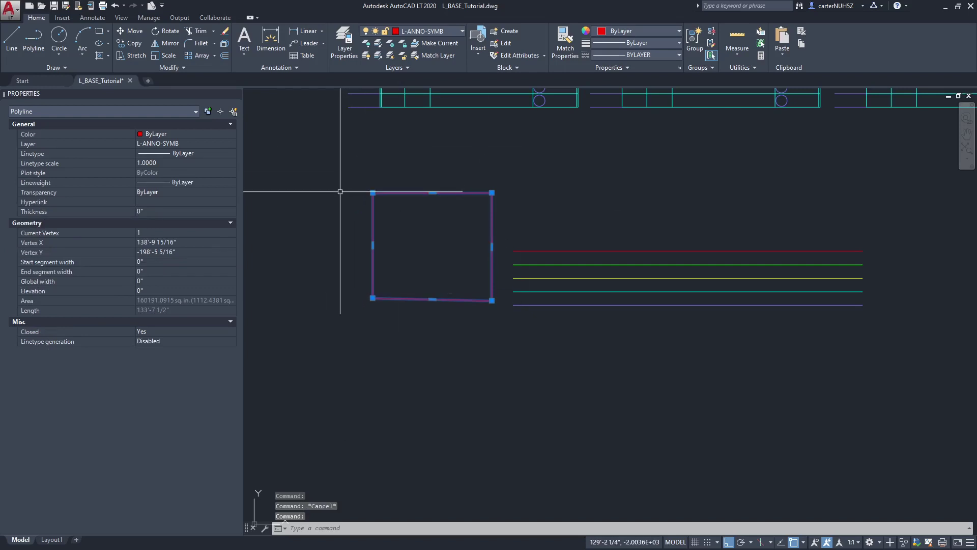
pyautogui.click(371, 295)
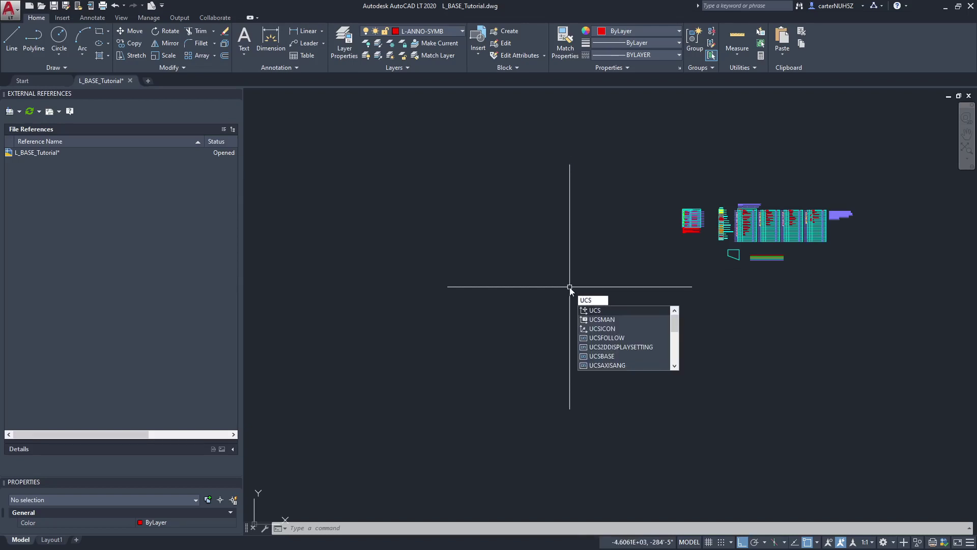
# Start the UCS command.
pyautogui.press('Return')
pyautogui.write('w')
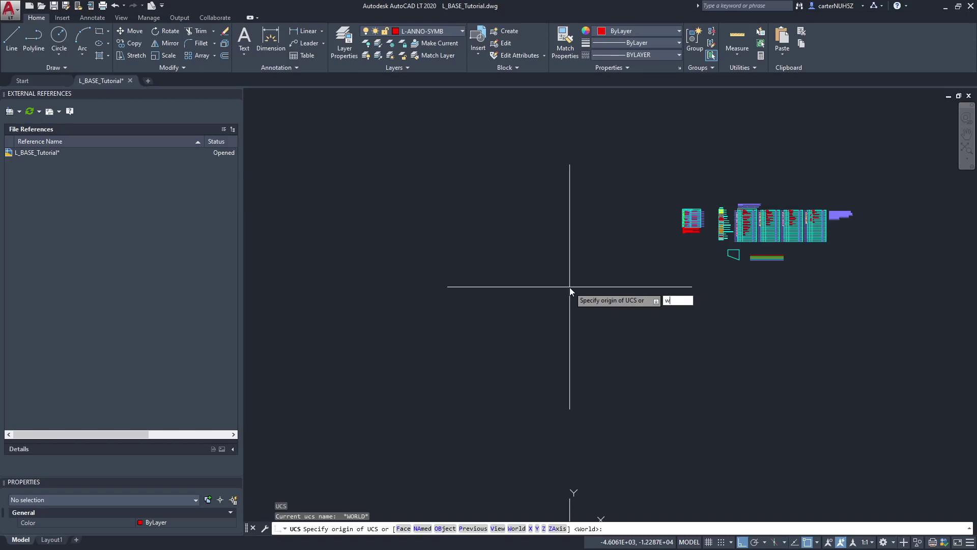
# Set the UCS to World, choose layer 0 from the Layer dropdown, and begin Attach DWG.
pyautogui.press('Return')
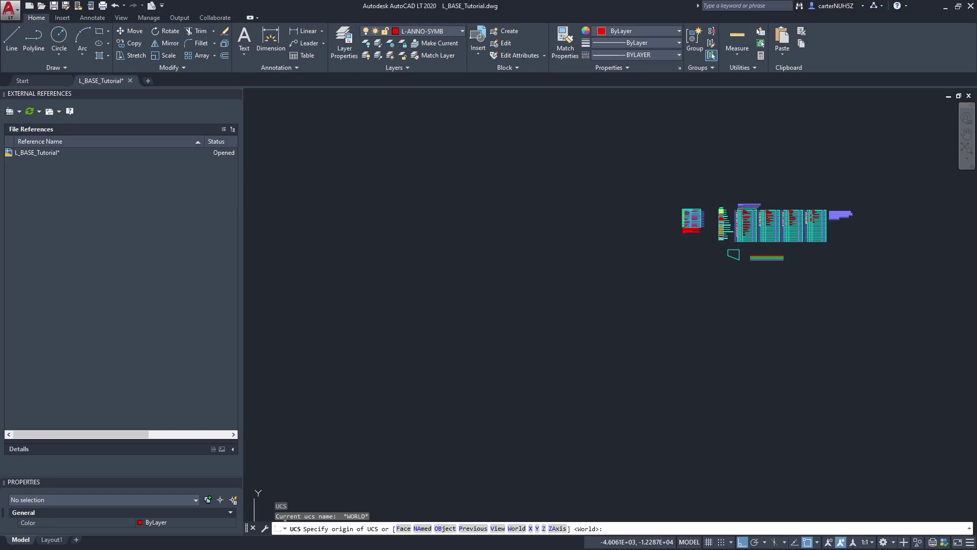
pyautogui.click(441, 31)
pyautogui.click(414, 42)
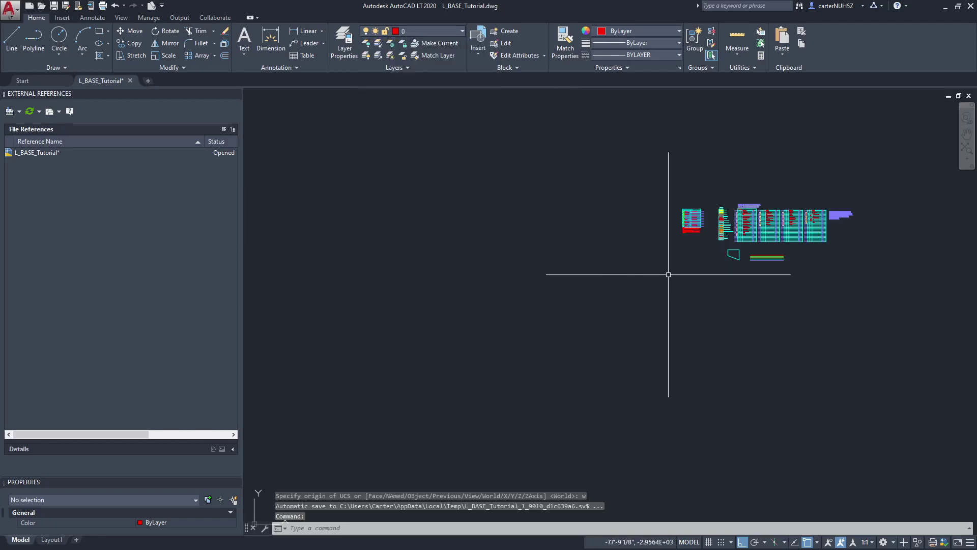
pyautogui.click(10, 112)
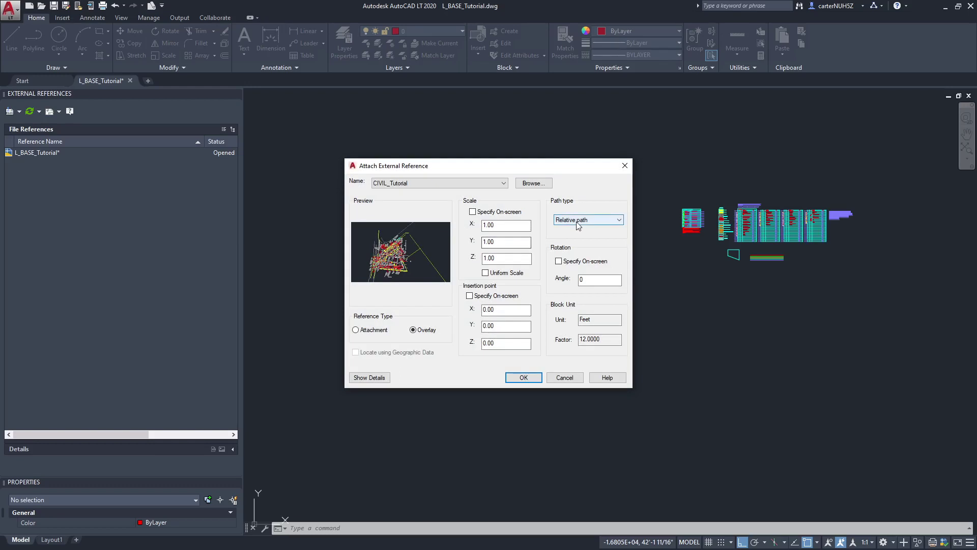
# Attach CIVIL_Tutorial as an overlay, then move objects to a new spot with ortho off.
pyautogui.click(524, 378)
pyautogui.scroll(-5, 577, 314)
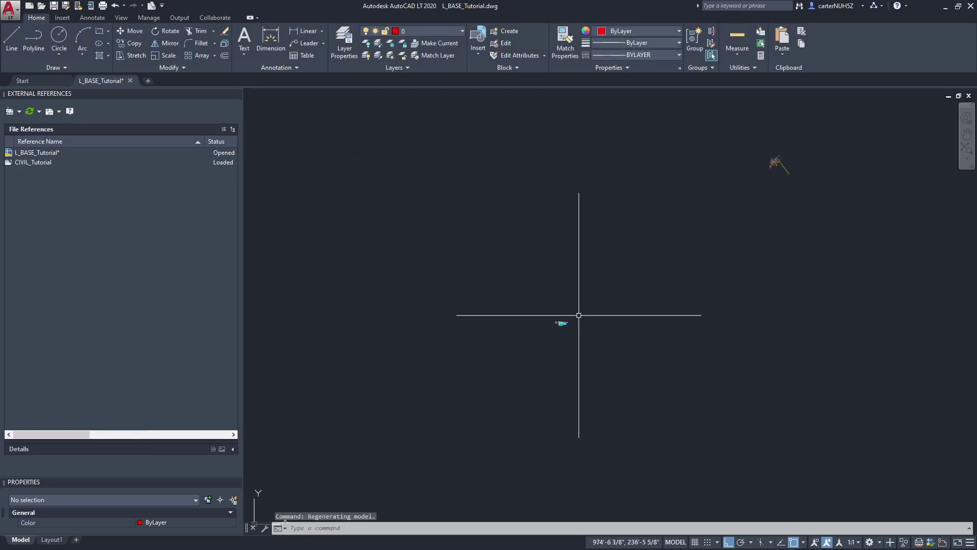
pyautogui.write('m')
pyautogui.press('Return')
pyautogui.click(561, 323)
pyautogui.press('Return')
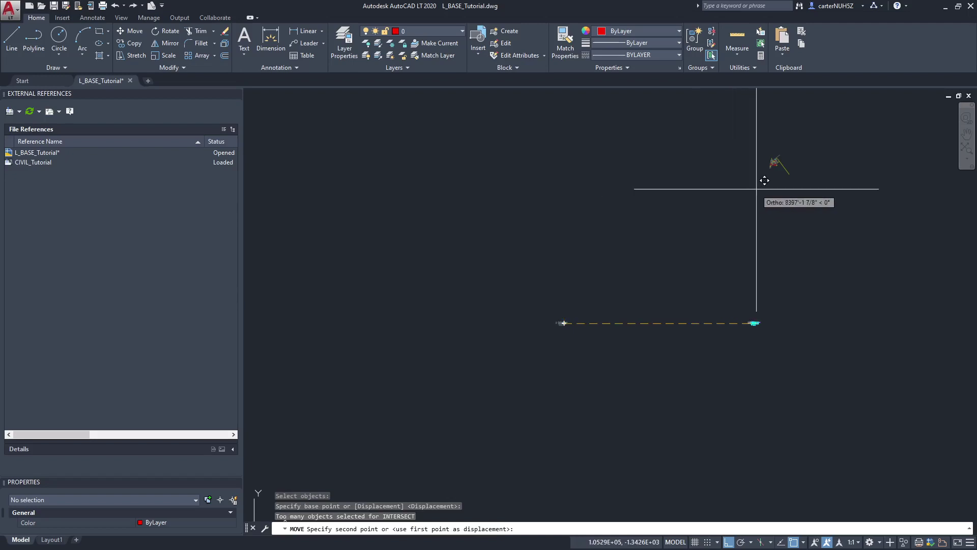
pyautogui.press('F8')
pyautogui.click(786, 158)
pyautogui.scroll(3, 772, 169)
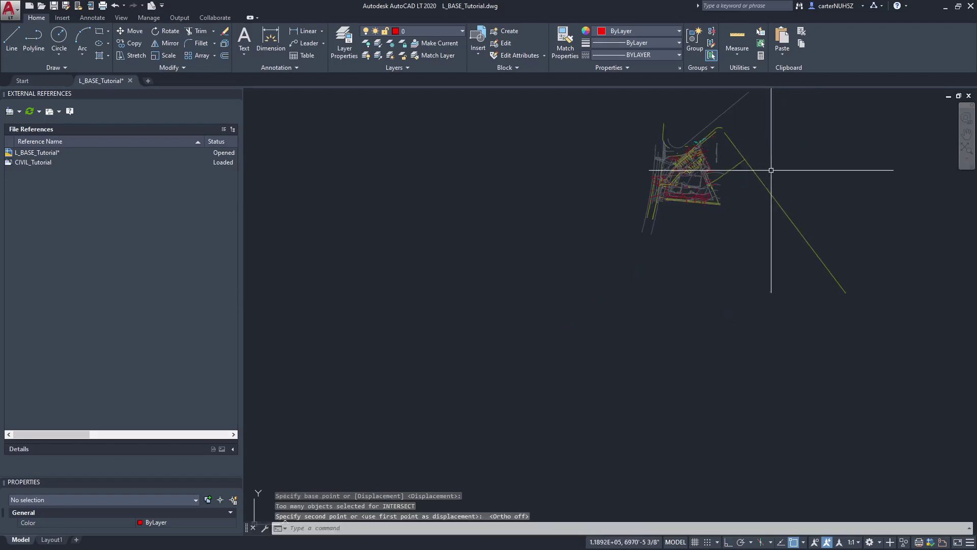
pyautogui.scroll(2, 695, 260)
pyautogui.scroll(2, 695, 261)
pyautogui.scroll(-6, 693, 249)
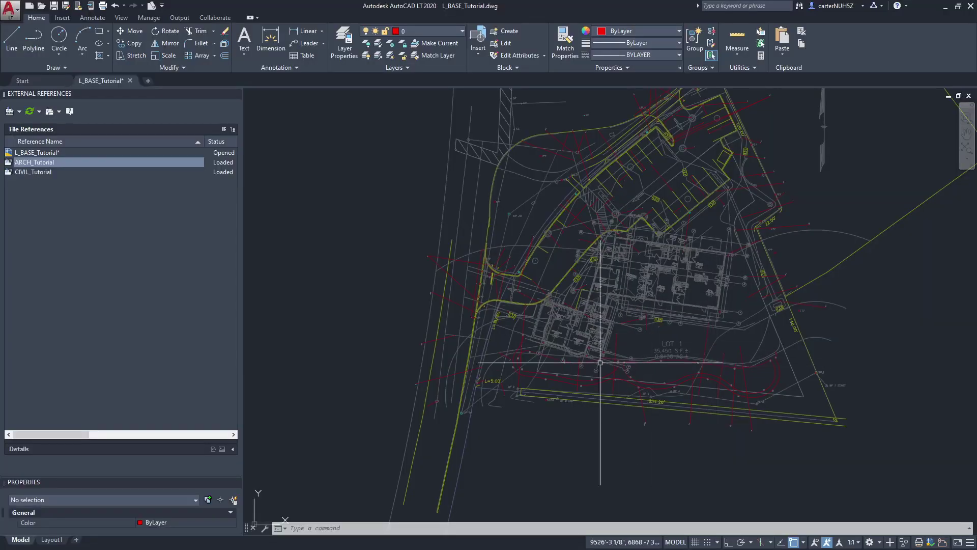
pyautogui.press('Return')
pyautogui.click(609, 293)
pyautogui.press('F8')
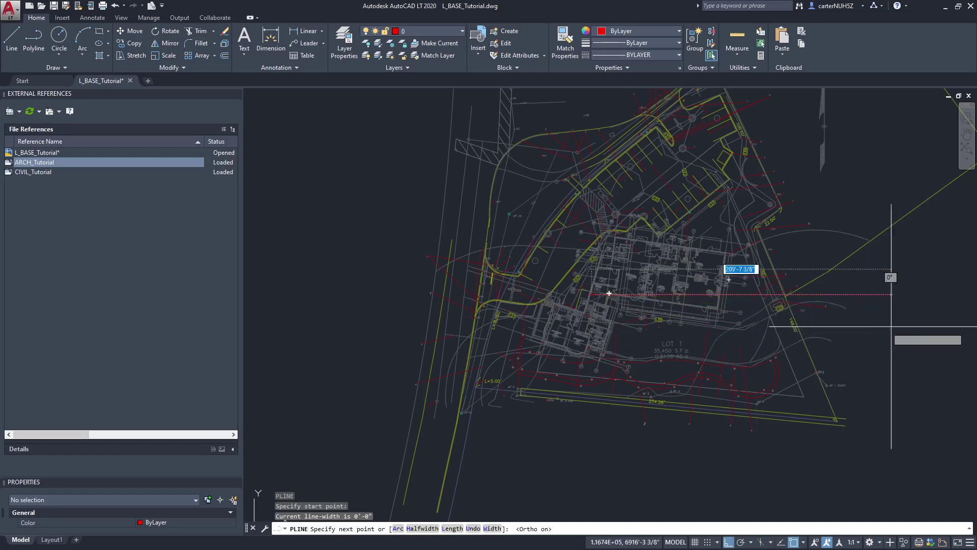
pyautogui.click(920, 321)
pyautogui.press('Return')
pyautogui.click(860, 296)
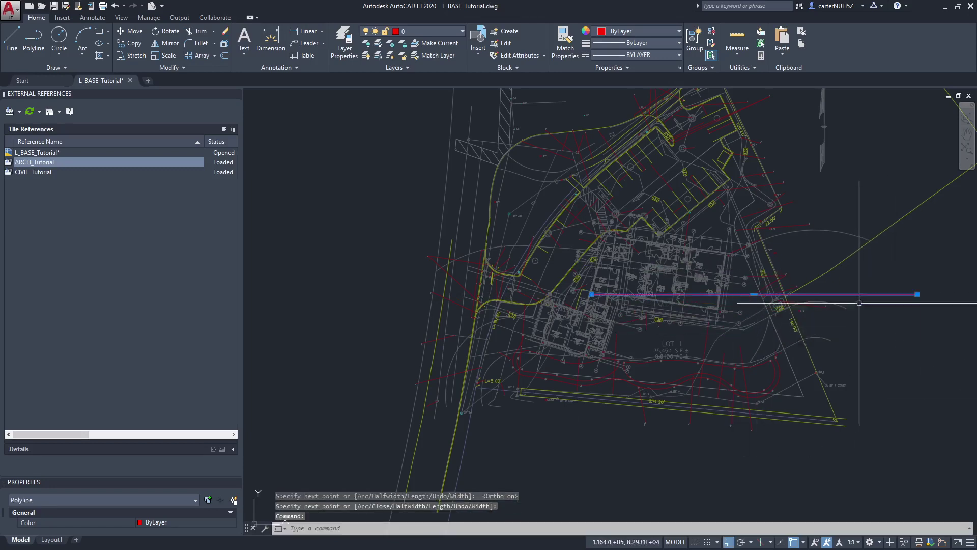
pyautogui.press('Delete')
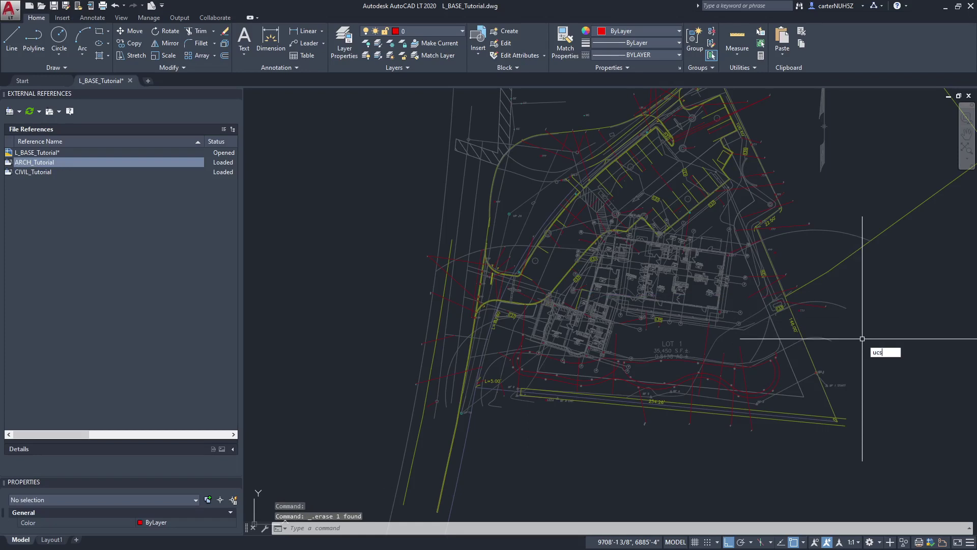
pyautogui.press('Return')
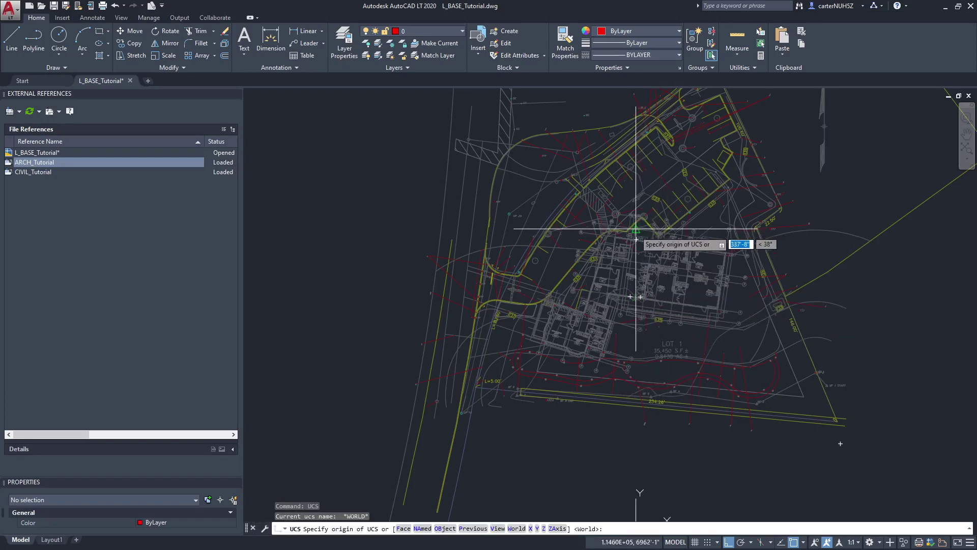
pyautogui.scroll(3, 634, 225)
pyautogui.scroll(3, 549, 255)
pyautogui.scroll(2, 549, 255)
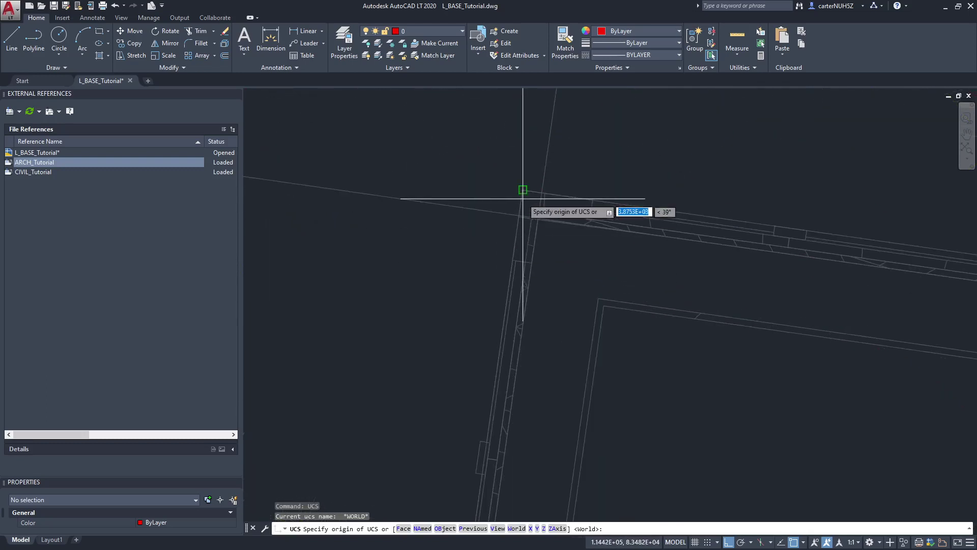
# Align the UCS origin to the wall corner with its X-axis along the wall.
pyautogui.click(526, 190)
pyautogui.scroll(-3, 750, 327)
pyautogui.press('F8')
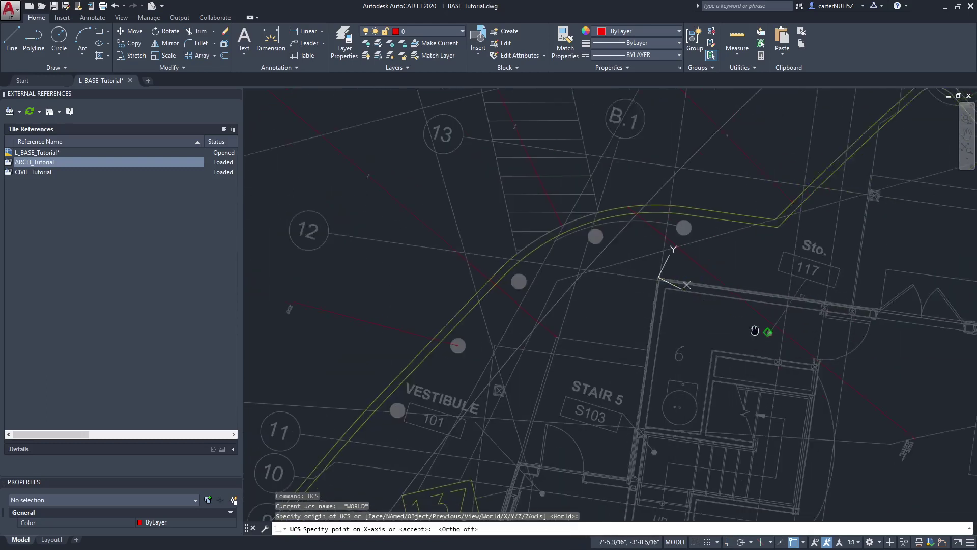
pyautogui.scroll(-2, 750, 326)
pyautogui.moveTo(687, 305); pyautogui.dragTo(437, 265, button='middle')
pyautogui.scroll(3, 683, 279)
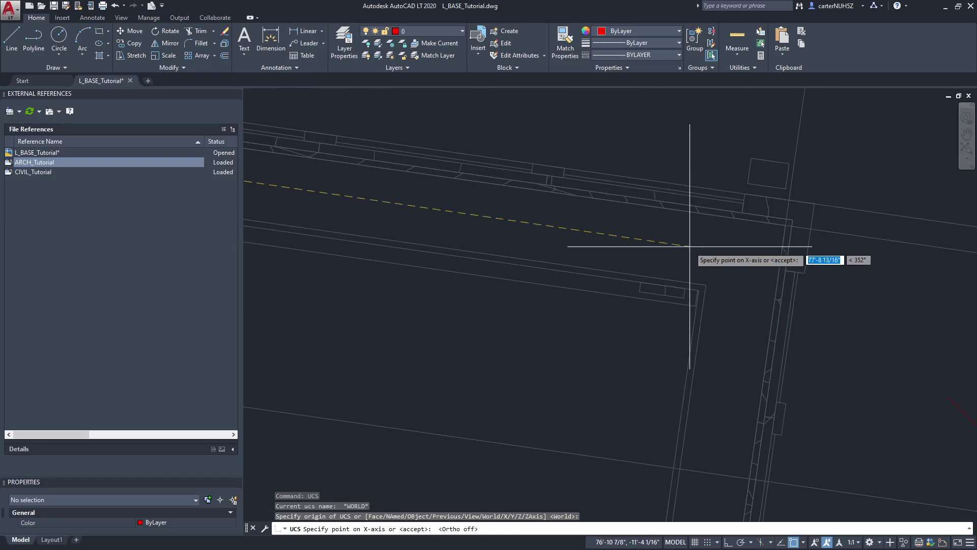
pyautogui.scroll(2, 812, 204)
pyautogui.click(811, 222)
pyautogui.press('Return')
pyautogui.scroll(-2, 811, 222)
pyautogui.scroll(-3, 764, 252)
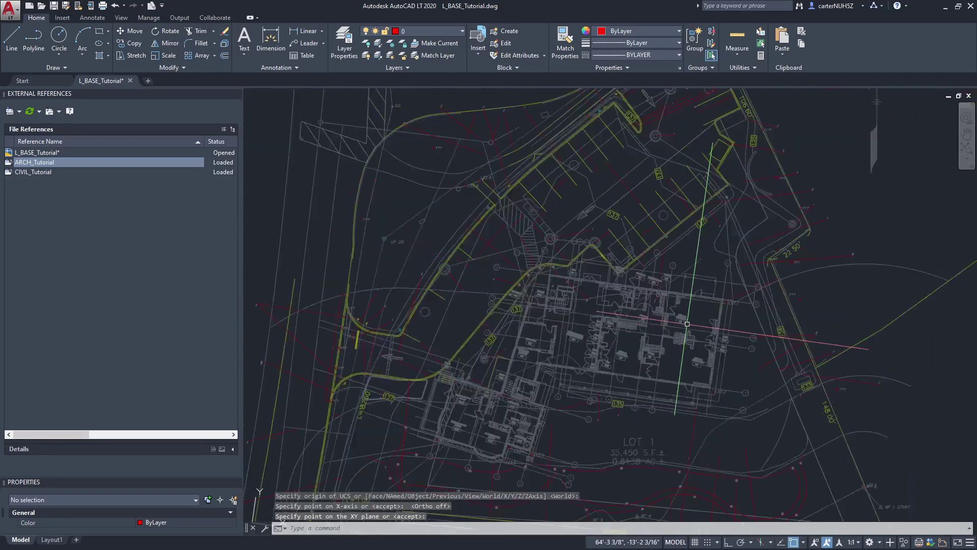
pyautogui.scroll(-2, 705, 284)
pyautogui.scroll(-1, 705, 285)
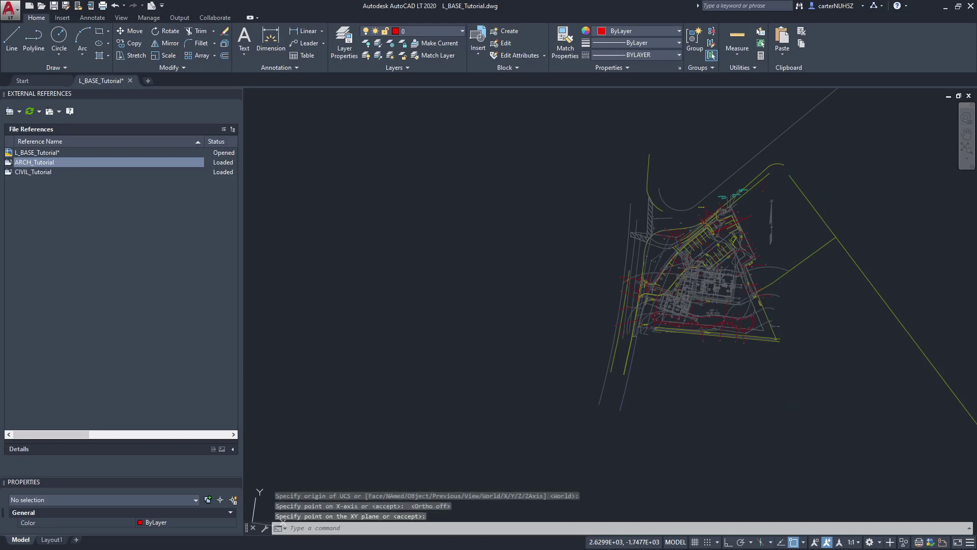
# Save the current UCS under the name 'build'.
pyautogui.press('Return')
pyautogui.press('Return')
pyautogui.write('na')
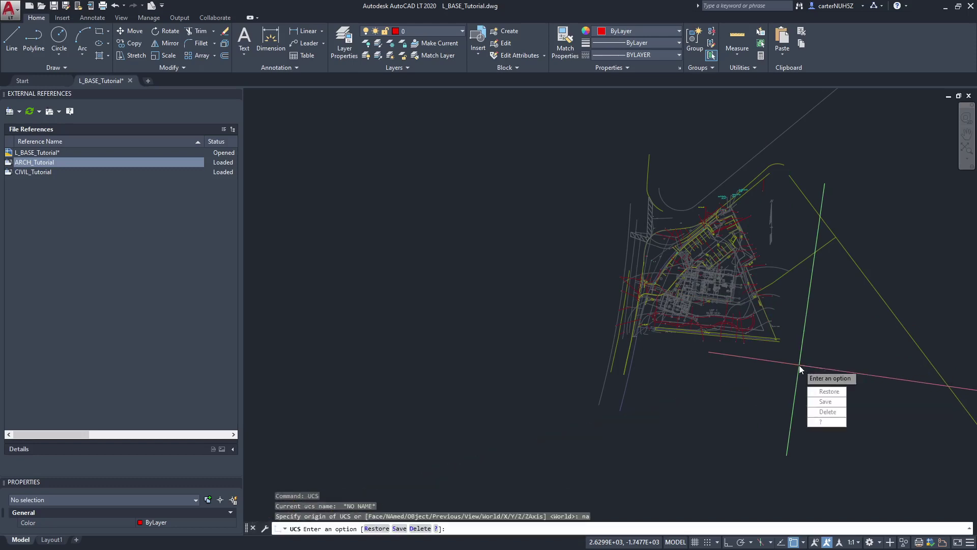
pyautogui.click(817, 402)
pyautogui.write('build')
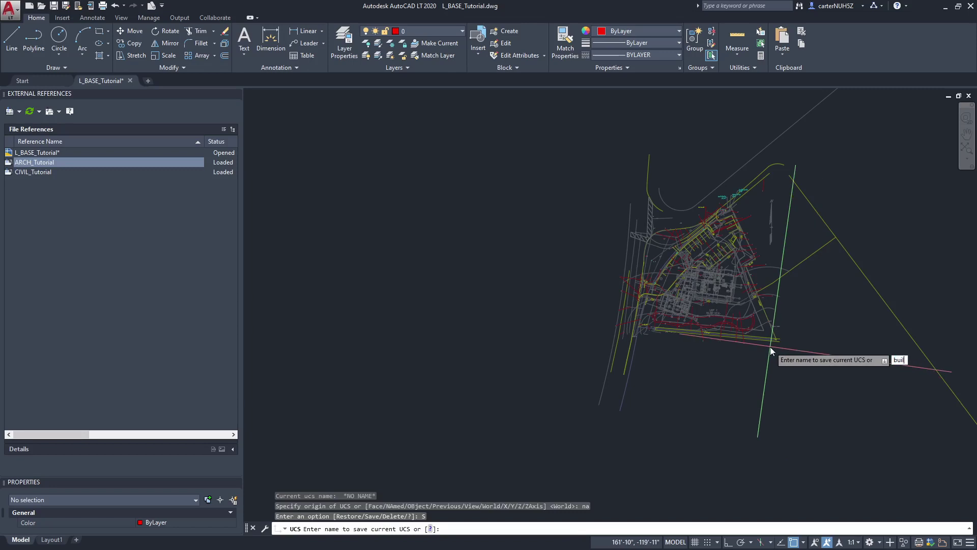
pyautogui.press('Return')
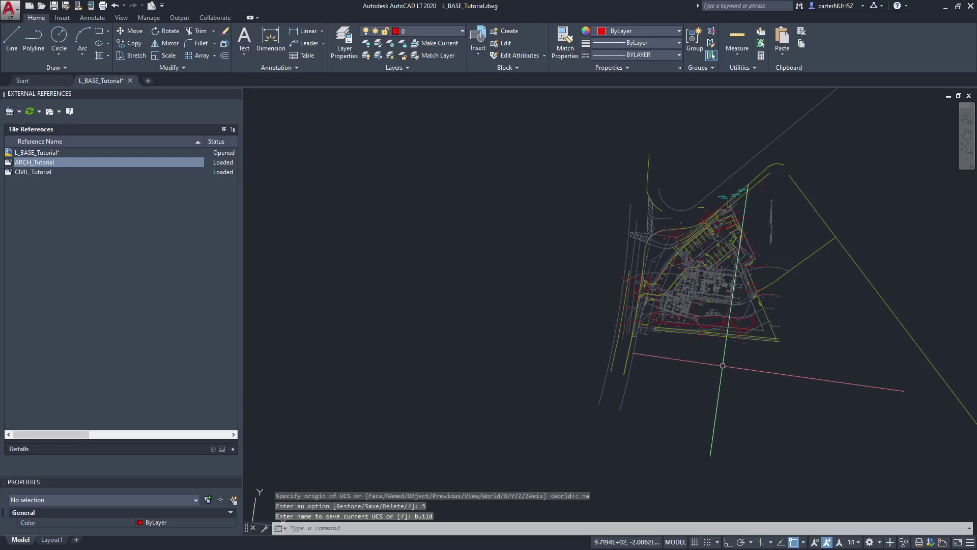
pyautogui.scroll(5, 721, 292)
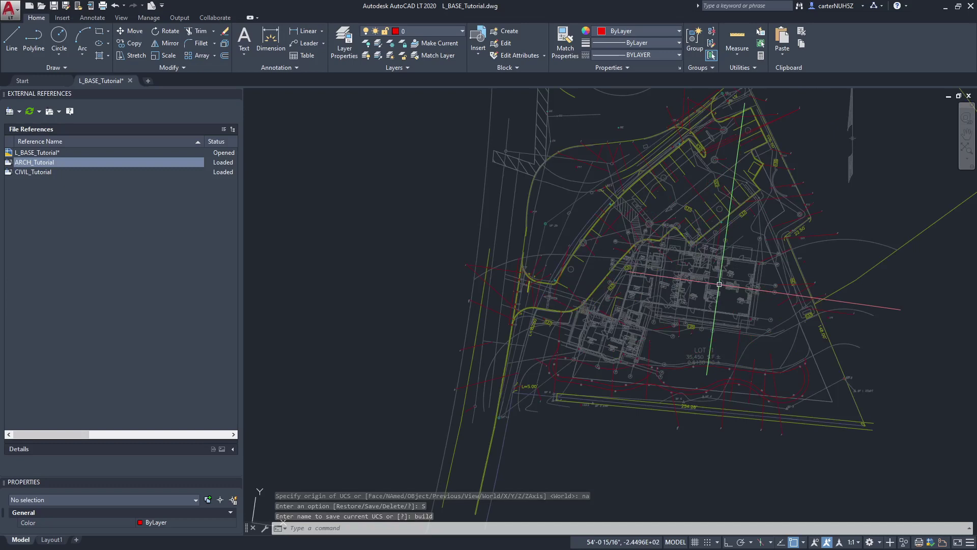
pyautogui.write('pl')
pyautogui.press('Return')
pyautogui.scroll(3, 687, 272)
pyautogui.scroll(4, 649, 294)
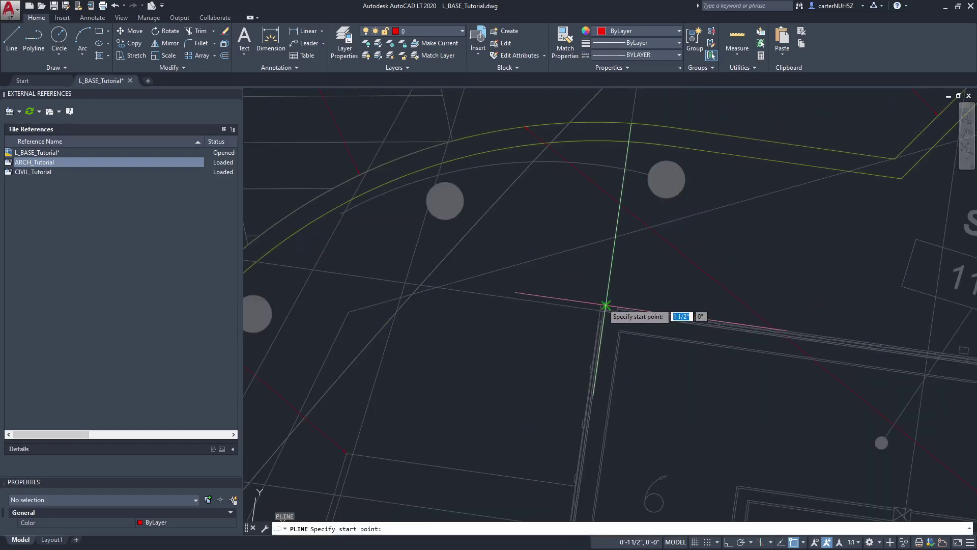
# Trace a polyline from the corner point along the building wall.
pyautogui.click(601, 306)
pyautogui.scroll(-5, 527, 275)
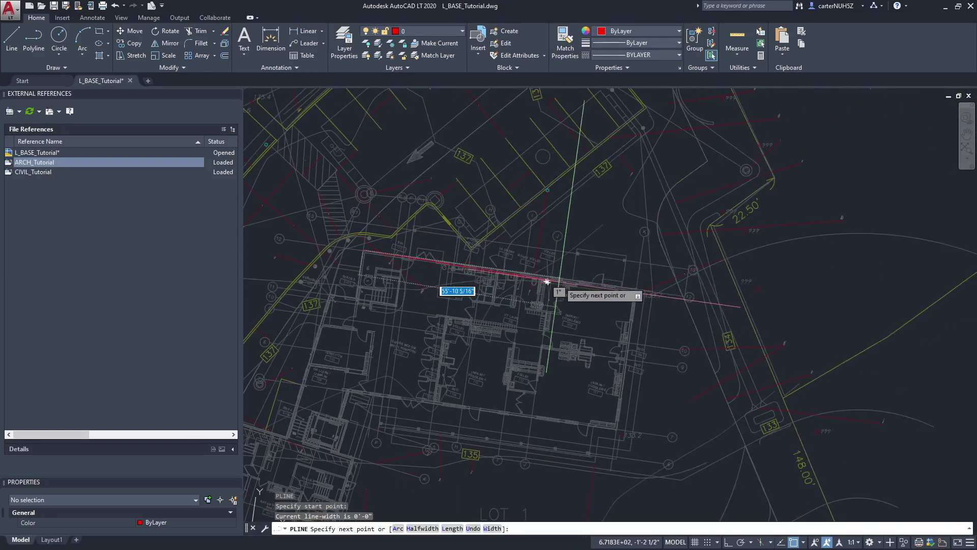
pyautogui.click(818, 317)
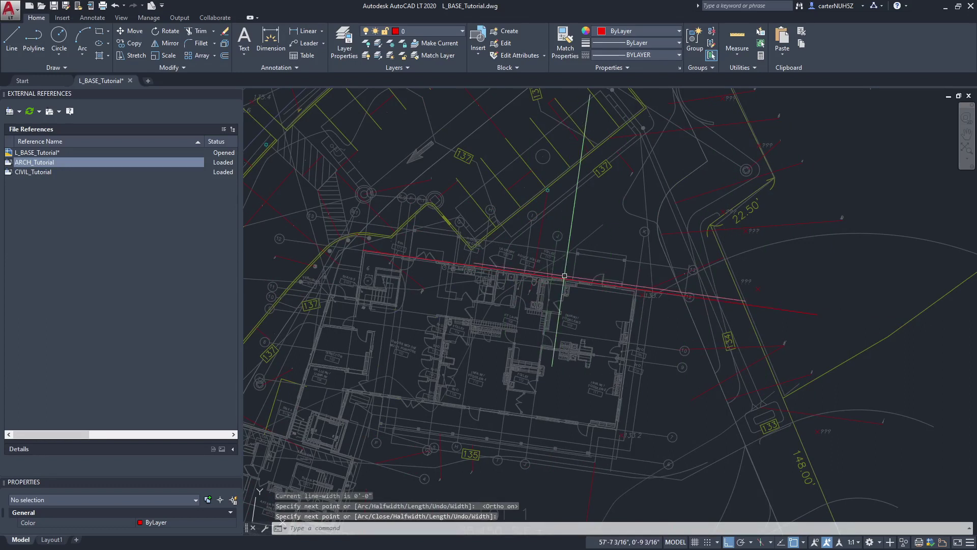
pyautogui.write('OFF')
pyautogui.press('Return')
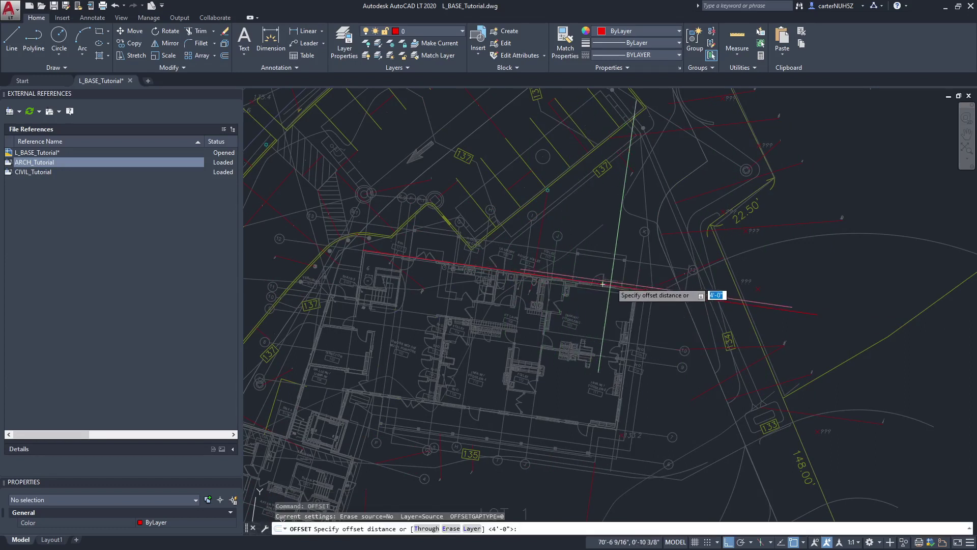
# Offset the wall polyline three times upward and show the plan for the current UCS.
pyautogui.press('Return')
pyautogui.click(784, 311)
pyautogui.click(815, 285)
pyautogui.click(788, 297)
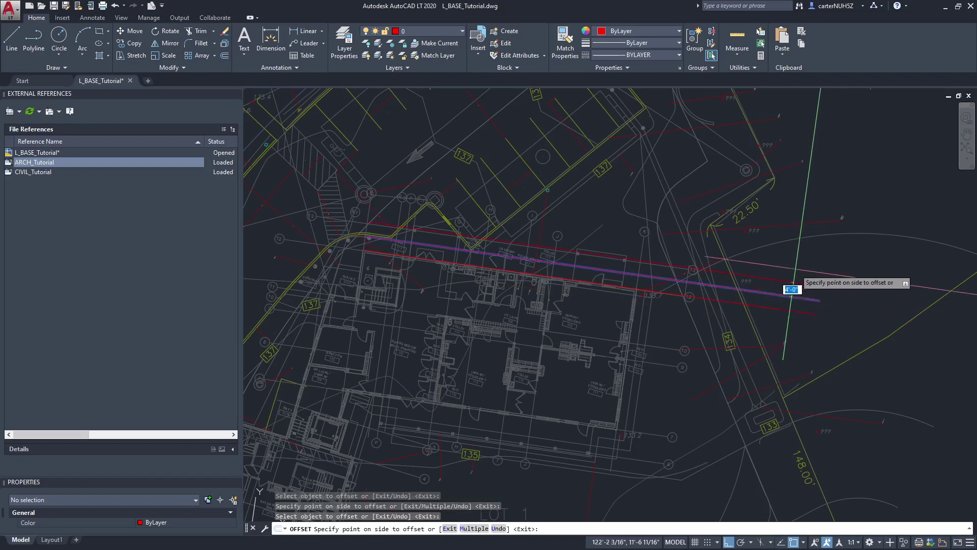
pyautogui.click(785, 279)
pyautogui.click(771, 263)
pyautogui.press('Return')
pyautogui.scroll(-3, 736, 304)
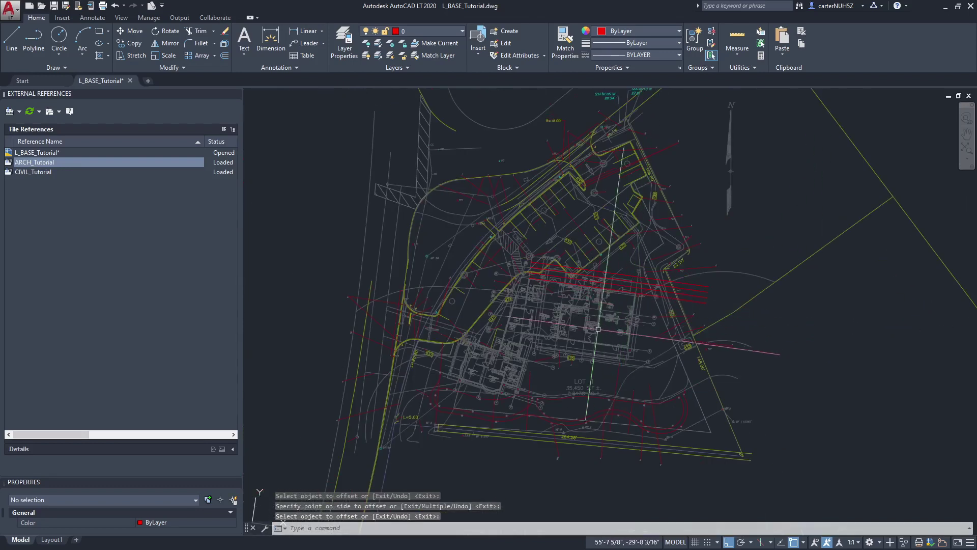
pyautogui.scroll(1, 687, 304)
pyautogui.scroll(1, 676, 305)
pyautogui.scroll(-2, 657, 311)
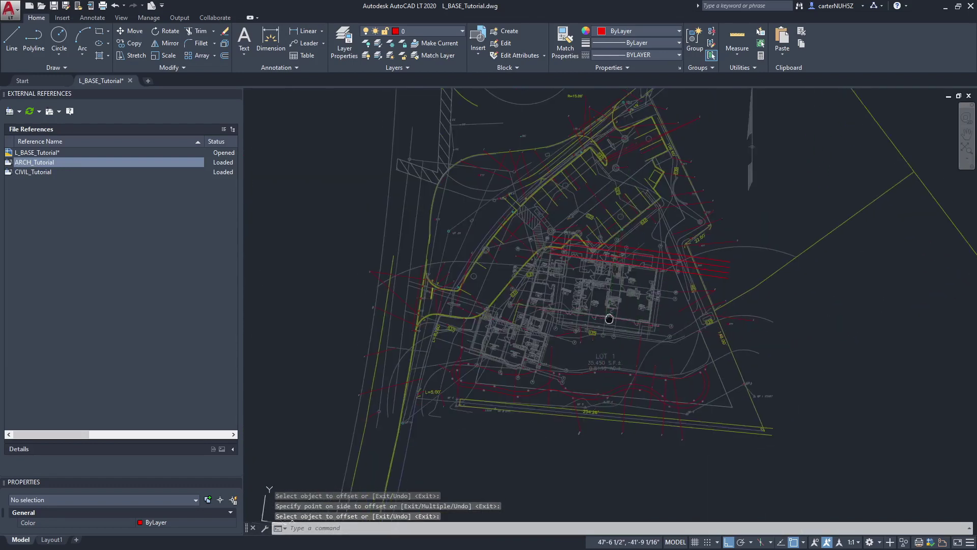
pyautogui.scroll(1, 637, 322)
pyautogui.scroll(1, 590, 367)
pyautogui.write('pl')
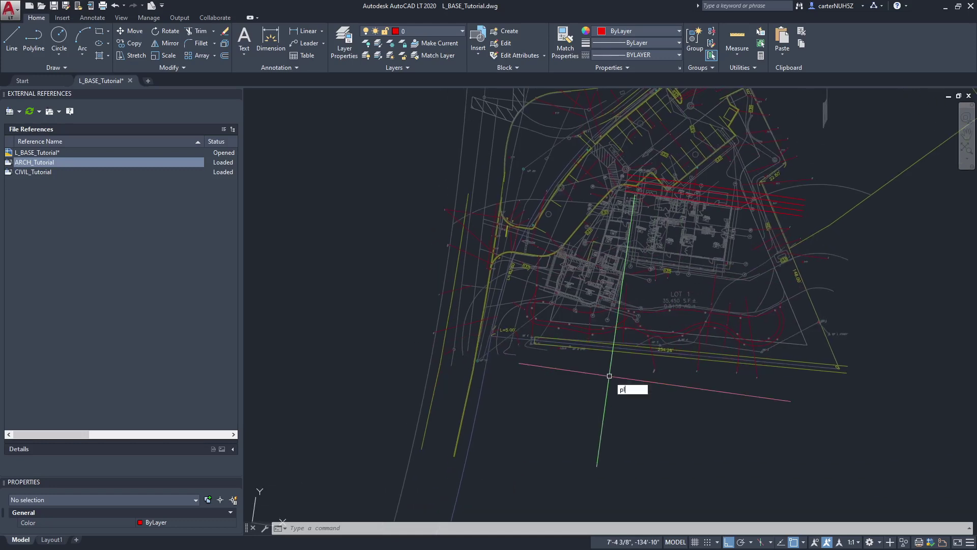
pyautogui.press('Return')
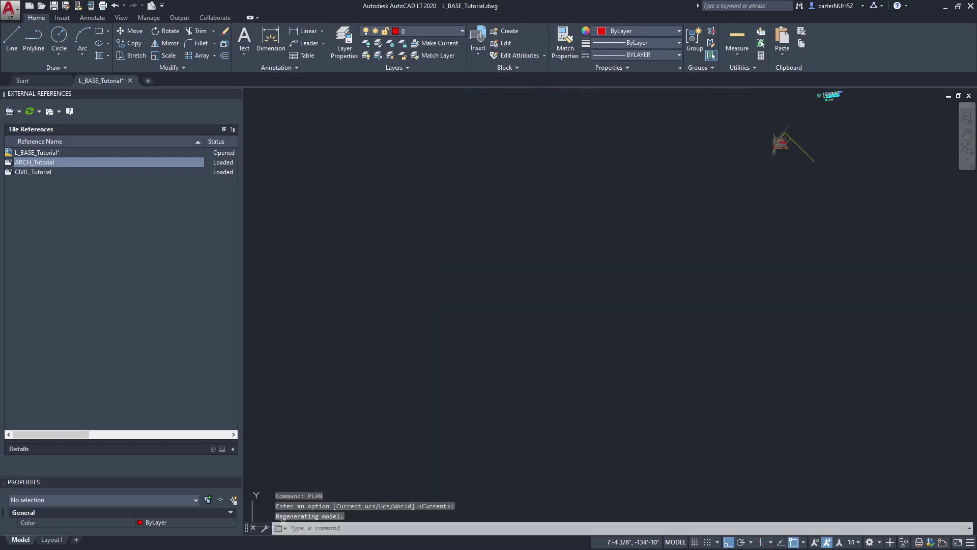
pyautogui.scroll(5, 519, 369)
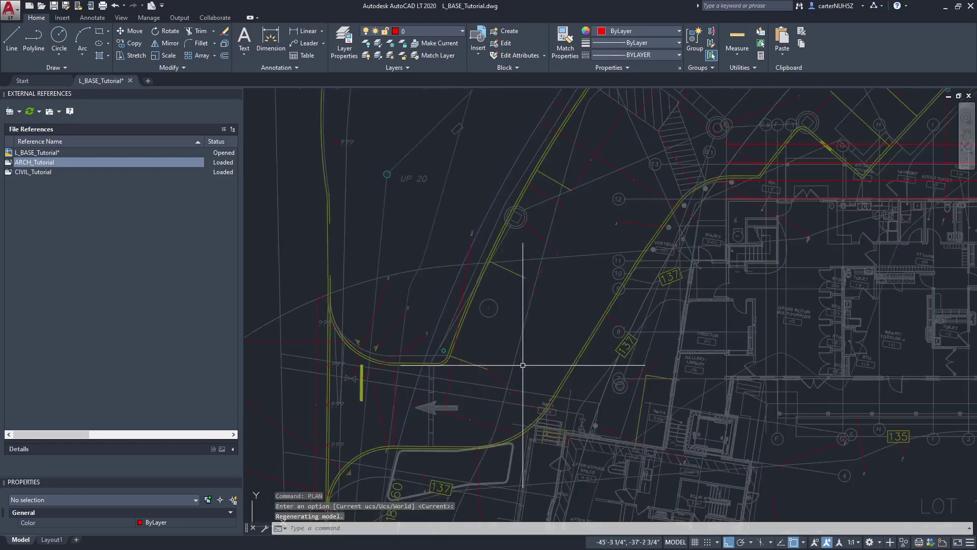
pyautogui.scroll(3, 534, 359)
pyautogui.scroll(2, 628, 284)
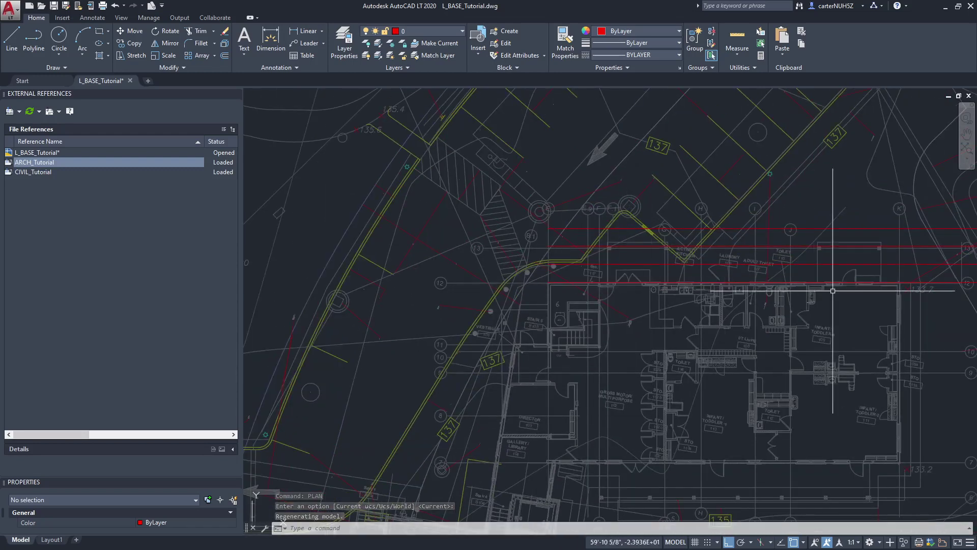
pyautogui.scroll(-2, 628, 298)
pyautogui.scroll(-4, 832, 298)
pyautogui.scroll(2, 668, 338)
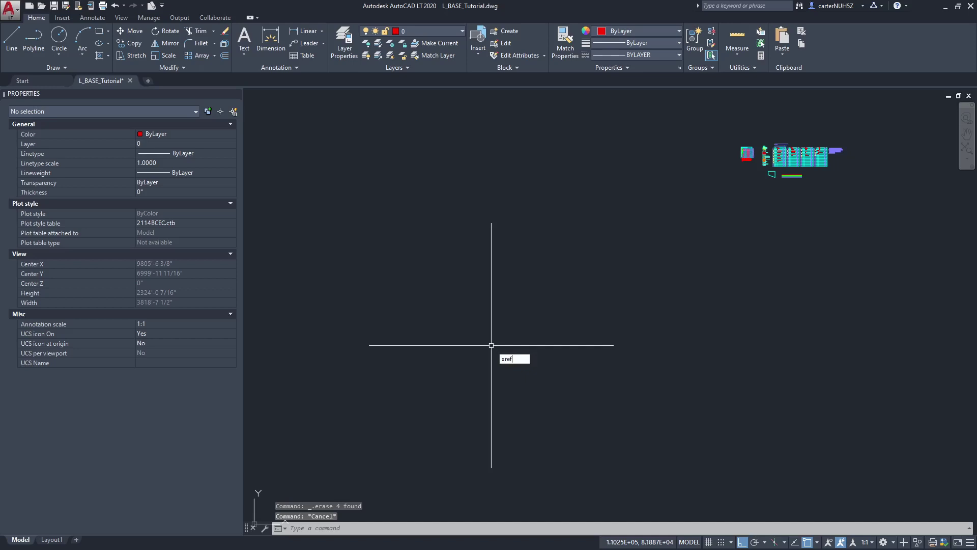
# Open the External References list and keep layer 0 current.
pyautogui.press('Return')
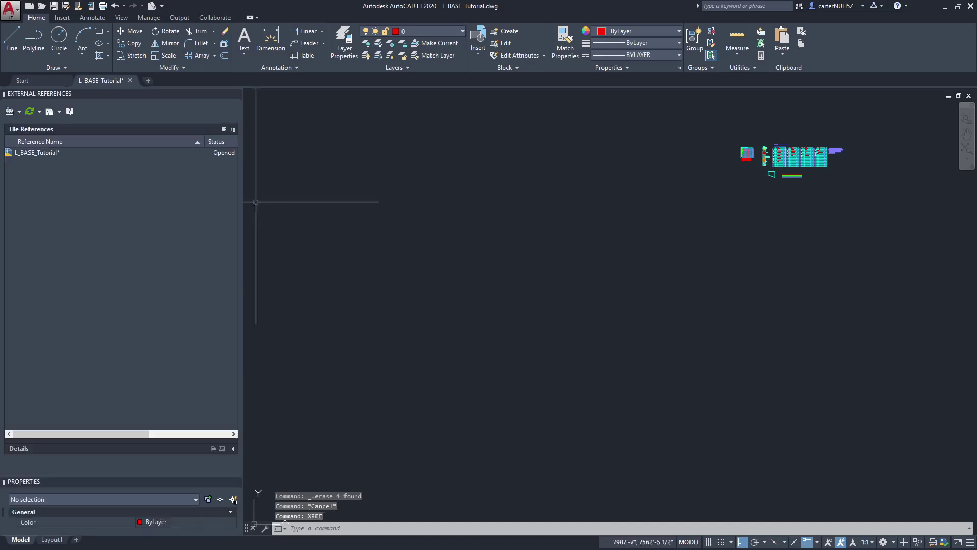
pyautogui.click(428, 32)
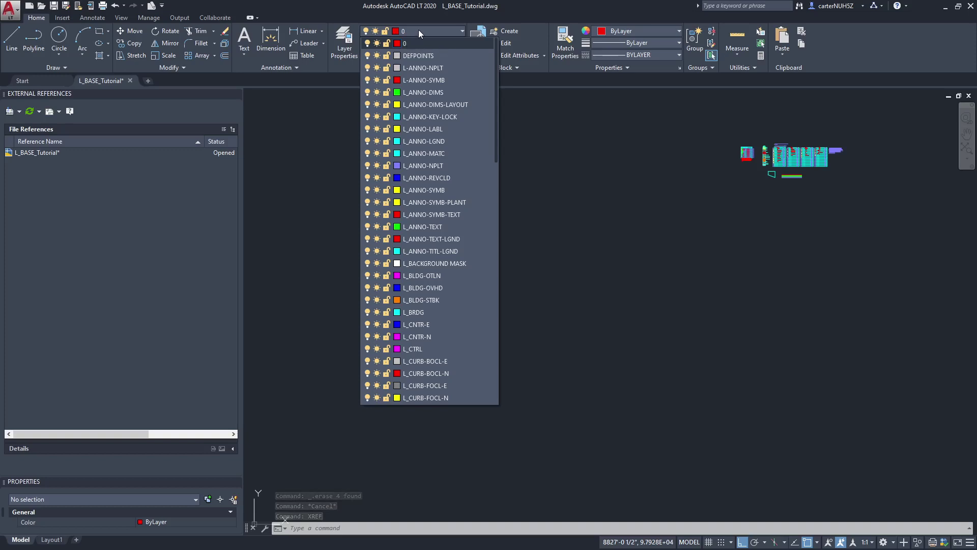
pyautogui.click(419, 30)
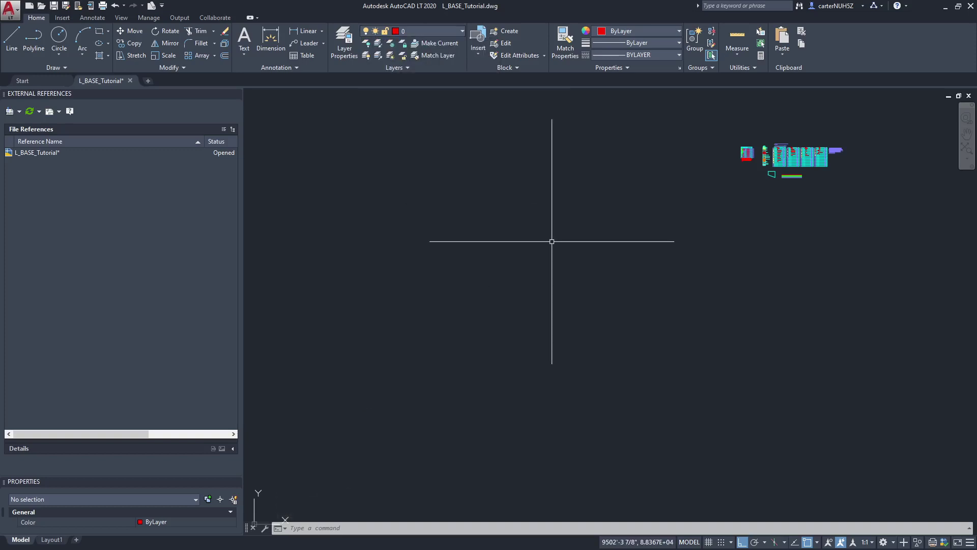
pyautogui.write('UCS')
# Reset the UCS to World and show the reference attach choices.
pyautogui.press('Return')
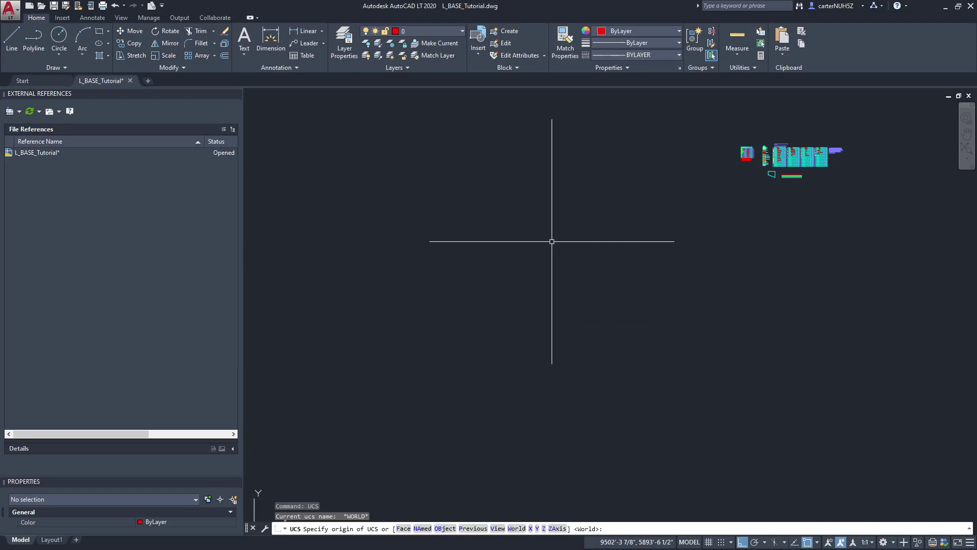
pyautogui.write('world')
pyautogui.press('Return')
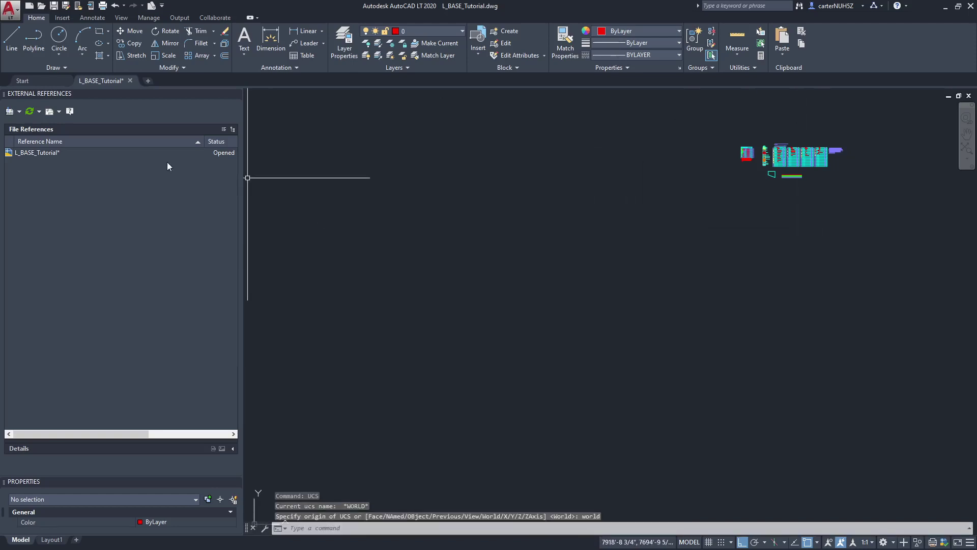
pyautogui.click(19, 112)
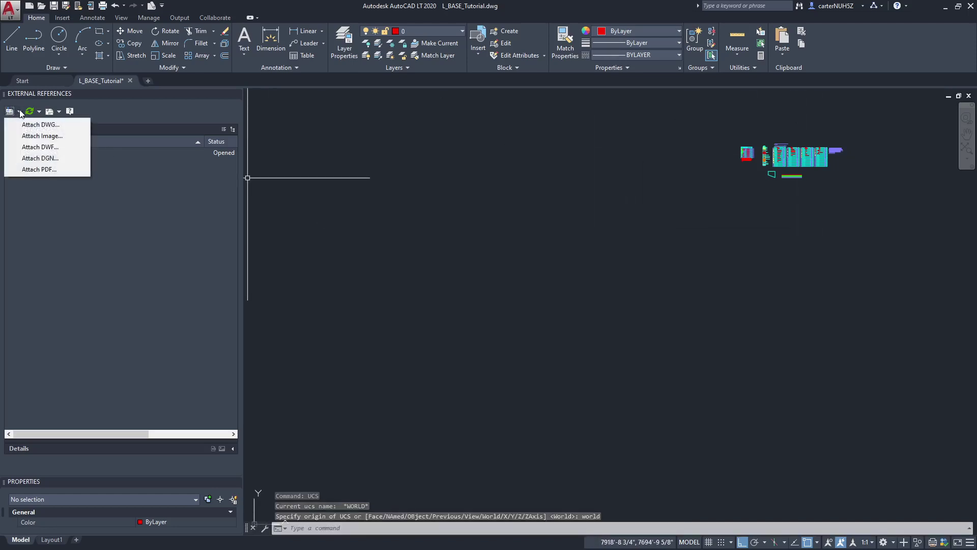
# Overlay CIVIL_Tutorial as a DWG xref, select it, and enlarge its Properties panel.
pyautogui.click(43, 125)
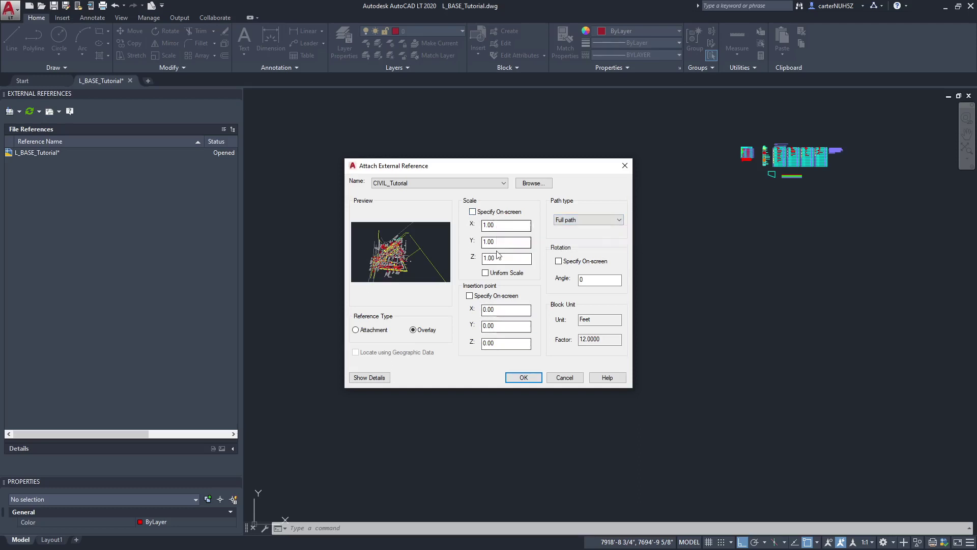
pyautogui.click(525, 379)
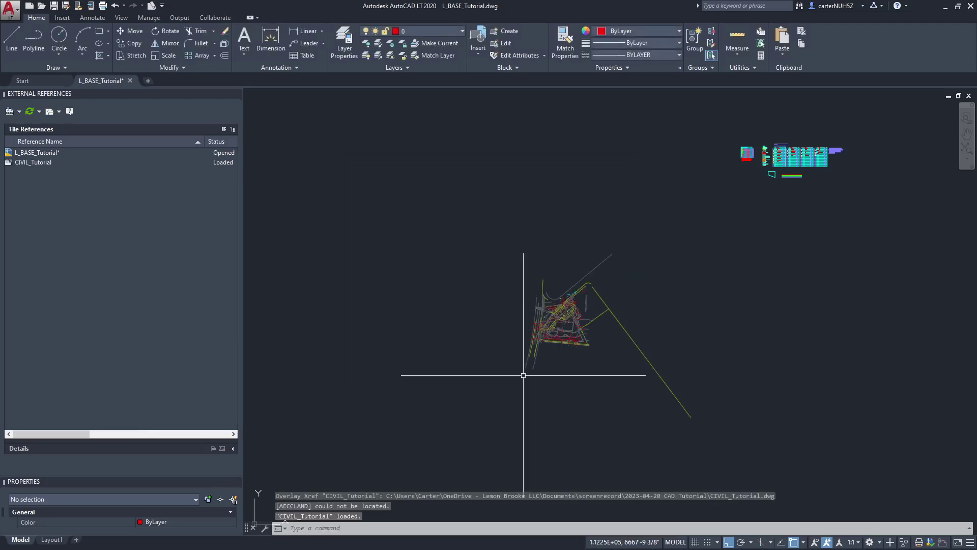
pyautogui.scroll(3, 573, 324)
pyautogui.scroll(-2, 571, 322)
pyautogui.scroll(-1, 550, 306)
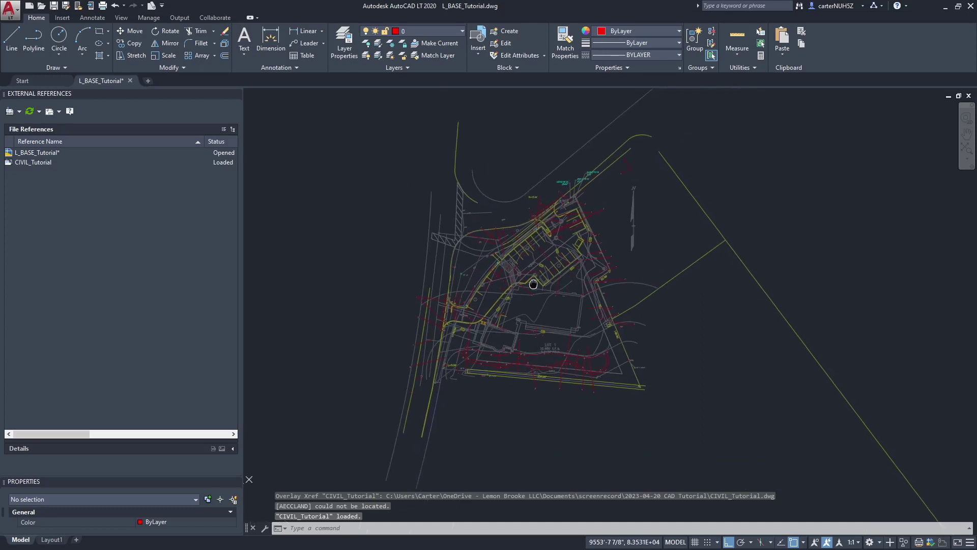
pyautogui.scroll(-1, 524, 284)
pyautogui.click(533, 282)
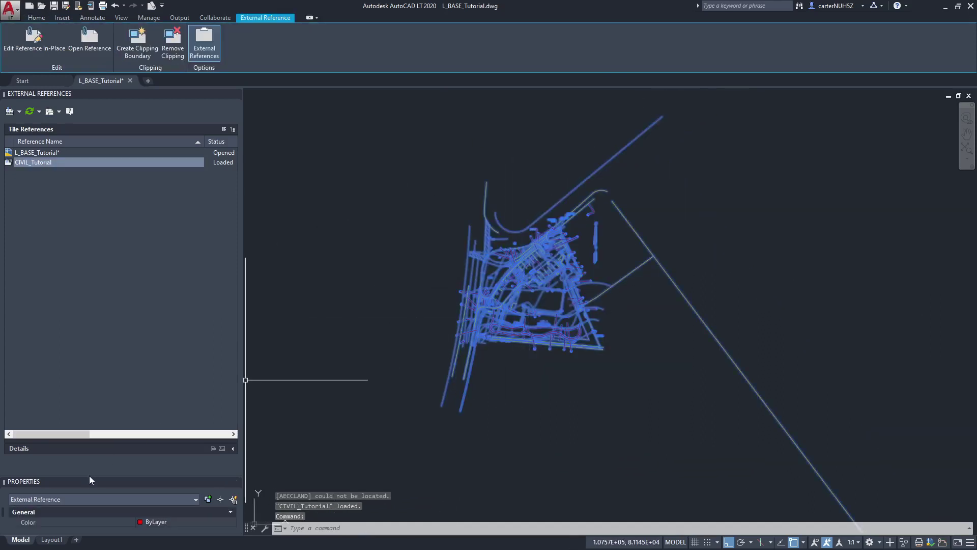
pyautogui.moveTo(107, 367); pyautogui.dragTo(107, 279)
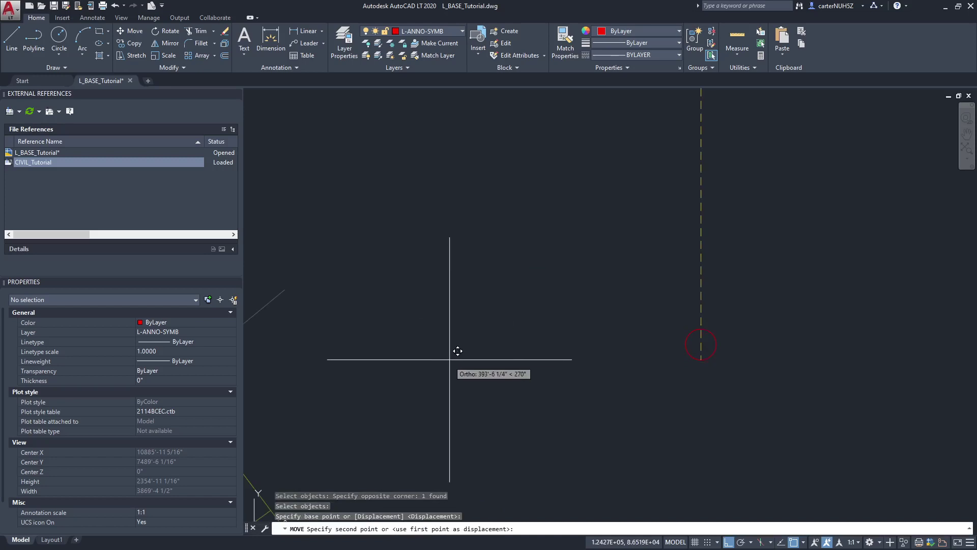
pyautogui.scroll(3, 516, 332)
pyautogui.scroll(3, 537, 294)
# Draw a canopy circle centred on the small tree circle.
pyautogui.click(58, 39)
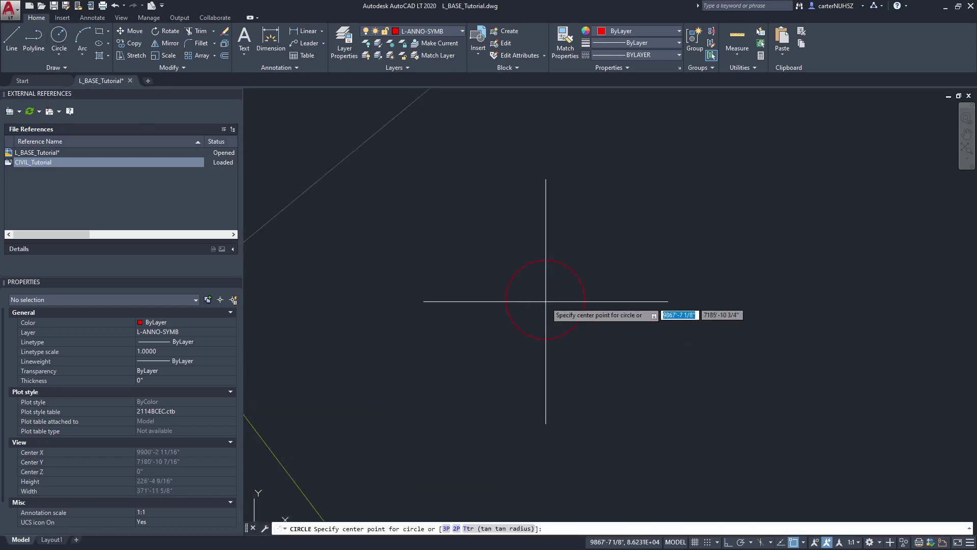
pyautogui.click(535, 298)
pyautogui.scroll(-3, 531, 285)
pyautogui.click(531, 284)
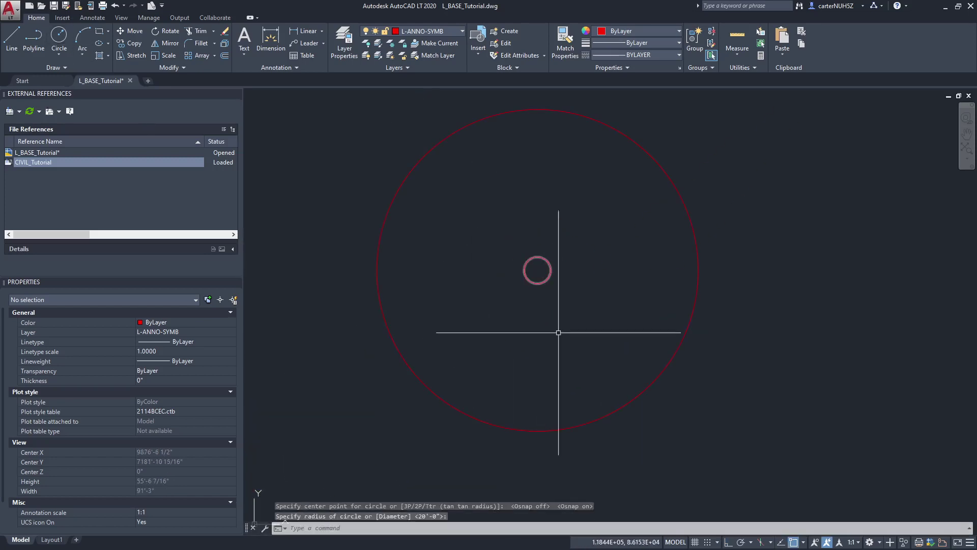
pyautogui.scroll(-2, 557, 331)
pyautogui.scroll(-1, 526, 296)
pyautogui.scroll(-1, 624, 365)
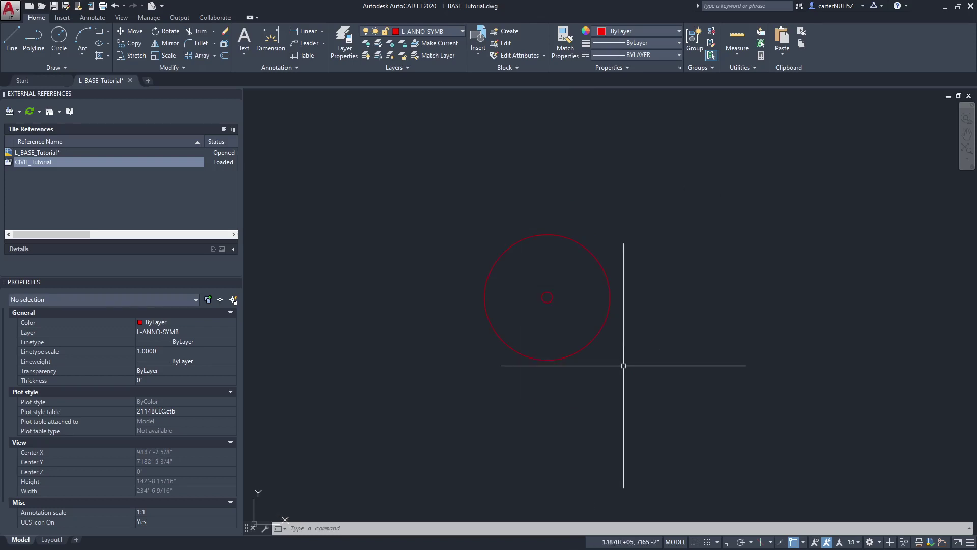
pyautogui.write('mt')
# Add an 'AR' multiline text label in a larger text style.
pyautogui.press('Return')
pyautogui.click(530, 270)
pyautogui.click(555, 286)
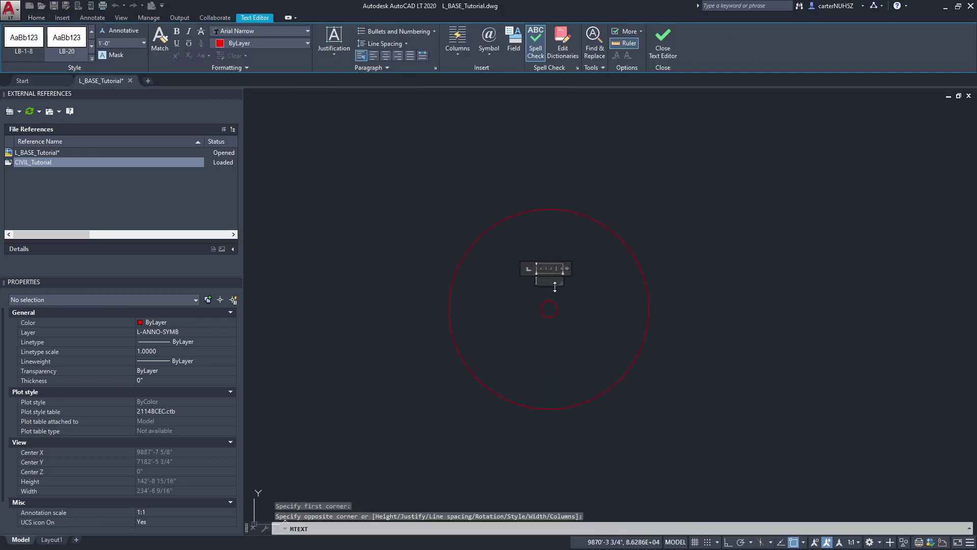
pyautogui.click(550, 284)
pyautogui.click(292, 64)
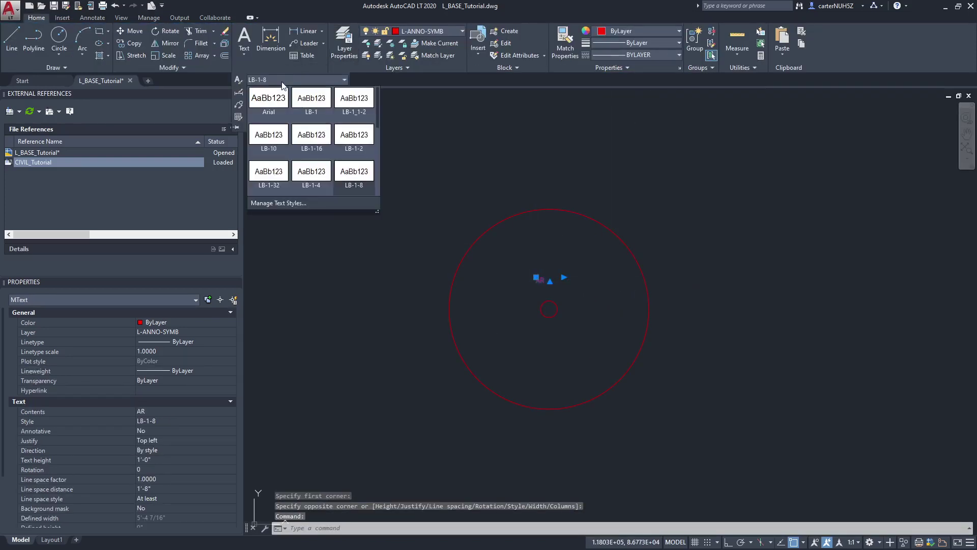
pyautogui.click(313, 168)
pyautogui.write('m')
# Move the AR label below the small circle and begin the 20' Red Maple block.
pyautogui.press('Return')
pyautogui.click(590, 306)
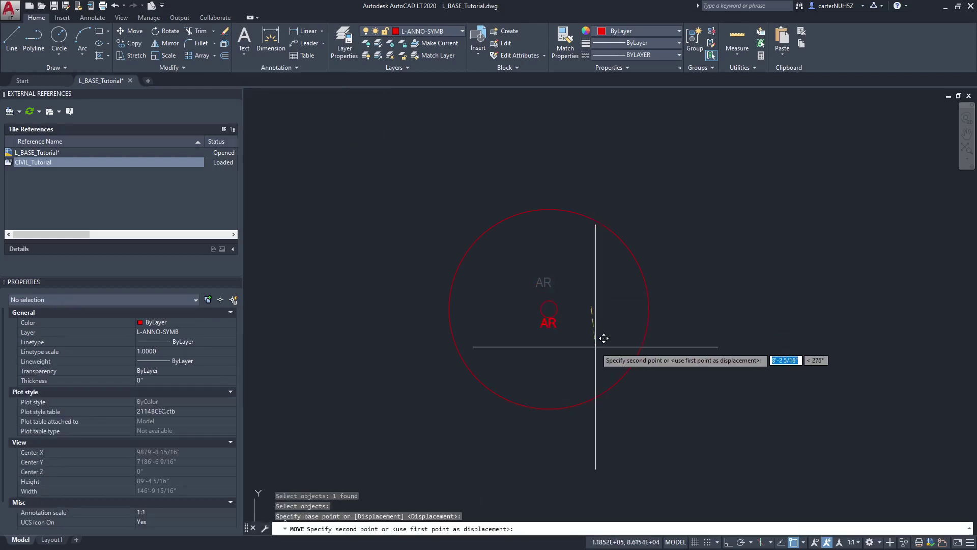
pyautogui.click(596, 349)
pyautogui.scroll(-2, 489, 210)
pyautogui.click(644, 334)
pyautogui.click(374, 164)
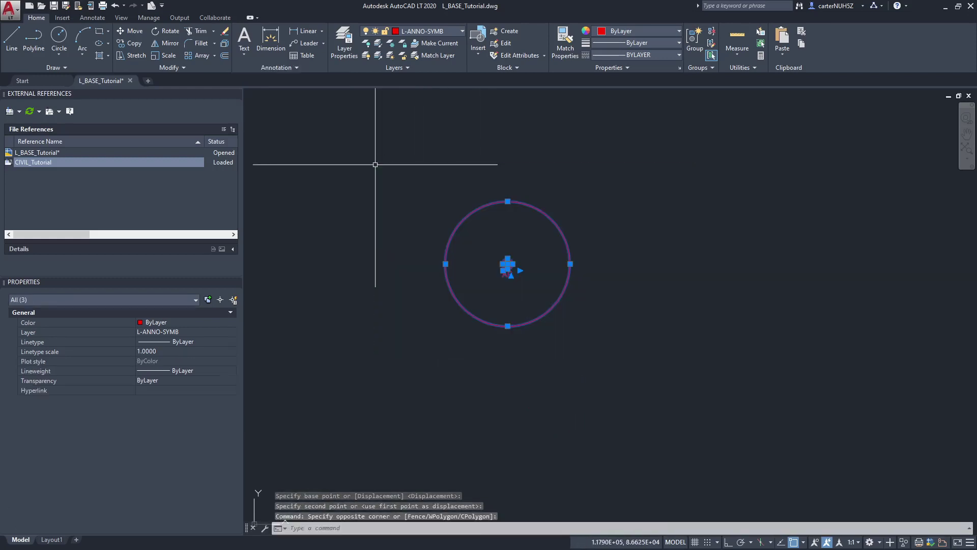
pyautogui.press('Escape')
pyautogui.click(495, 35)
pyautogui.write("20' Red Maple")
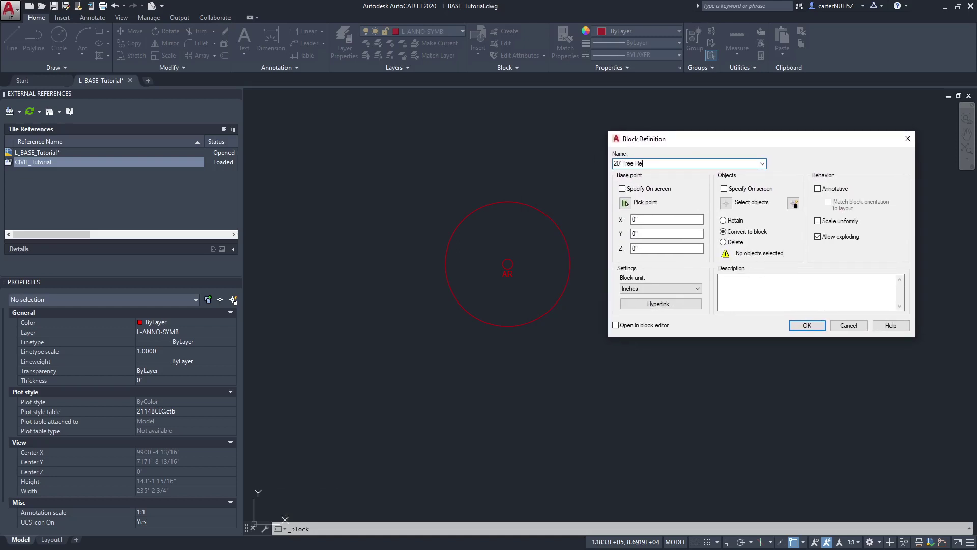
# Define the 20' Red Maple block from the windowed tree symbol.
pyautogui.click(728, 202)
pyautogui.click(689, 356)
pyautogui.click(295, 87)
pyautogui.press('Return')
pyautogui.click(728, 203)
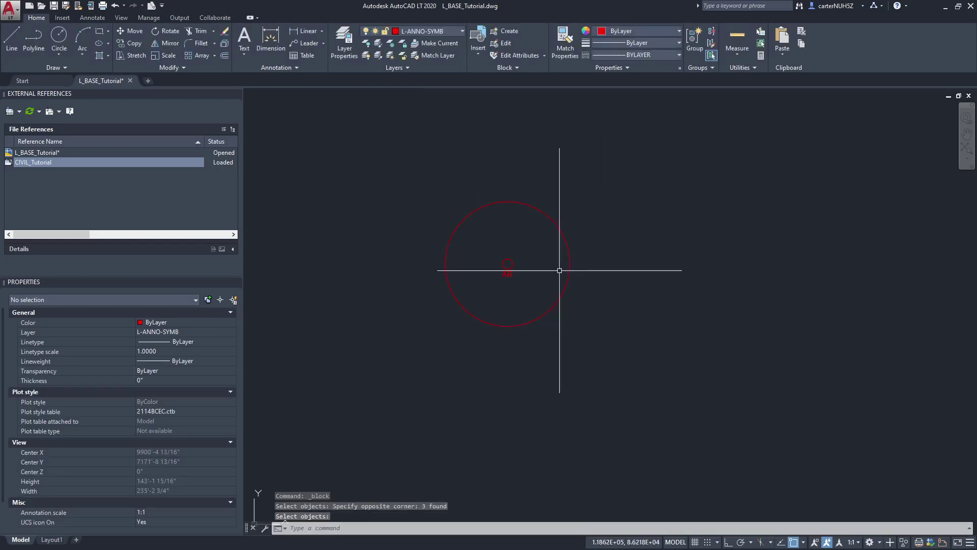
pyautogui.press('Return')
# Insert a 20' Red Maple tree into the drawing.
pyautogui.click(478, 37)
pyautogui.click(496, 72)
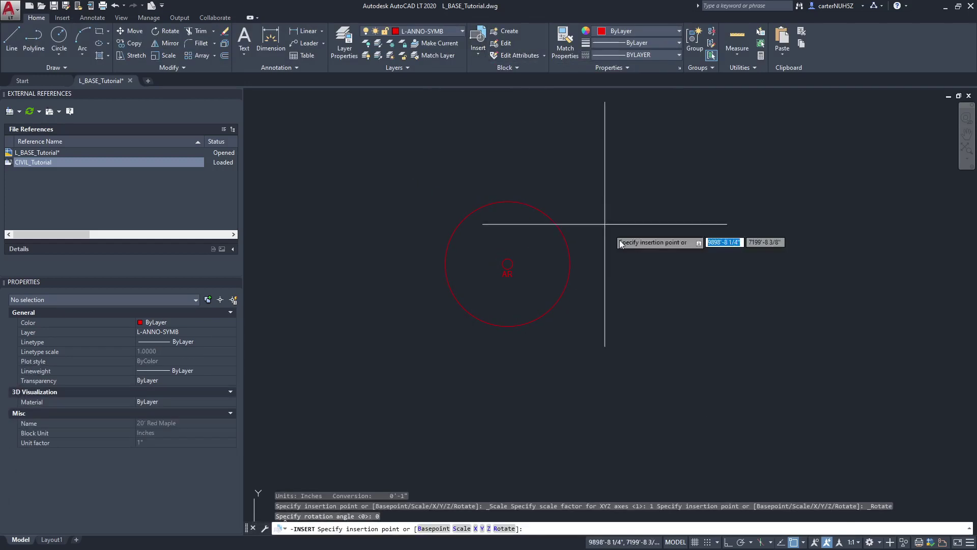
pyautogui.click(605, 225)
pyautogui.scroll(-3, 517, 299)
pyautogui.write('co')
# Copy the tree to four more site locations and open one for block editing.
pyautogui.press('Return')
pyautogui.click(474, 300)
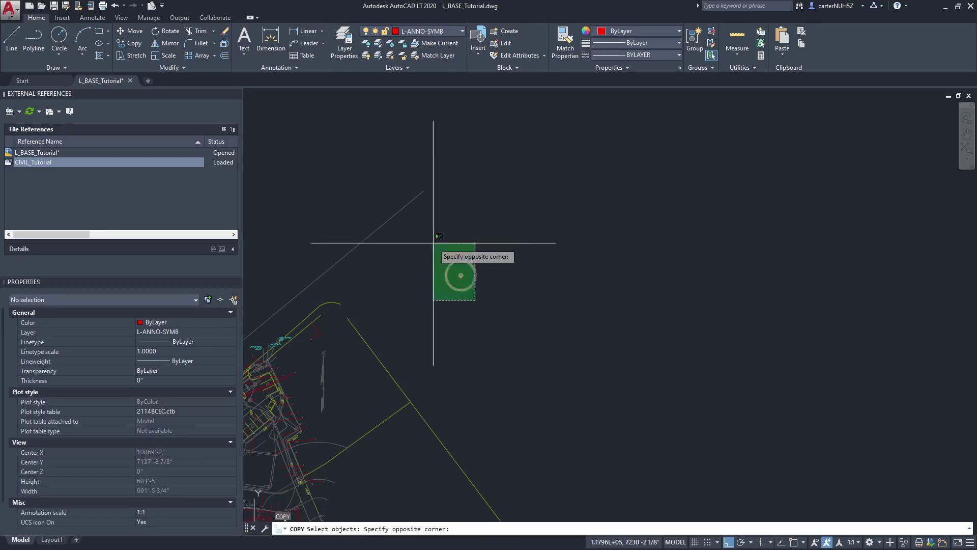
pyautogui.click(434, 244)
pyautogui.press('Return')
pyautogui.click(461, 276)
pyautogui.click(591, 280)
pyautogui.click(548, 210)
pyautogui.click(567, 378)
pyautogui.click(693, 221)
pyautogui.press('Return')
pyautogui.scroll(5, 533, 291)
pyautogui.click(552, 208)
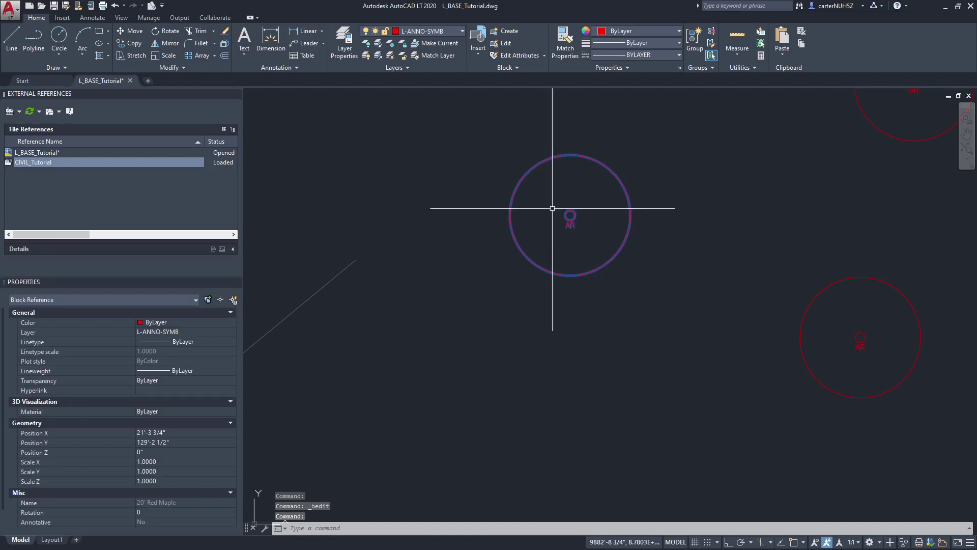
pyautogui.doubleClick(553, 208)
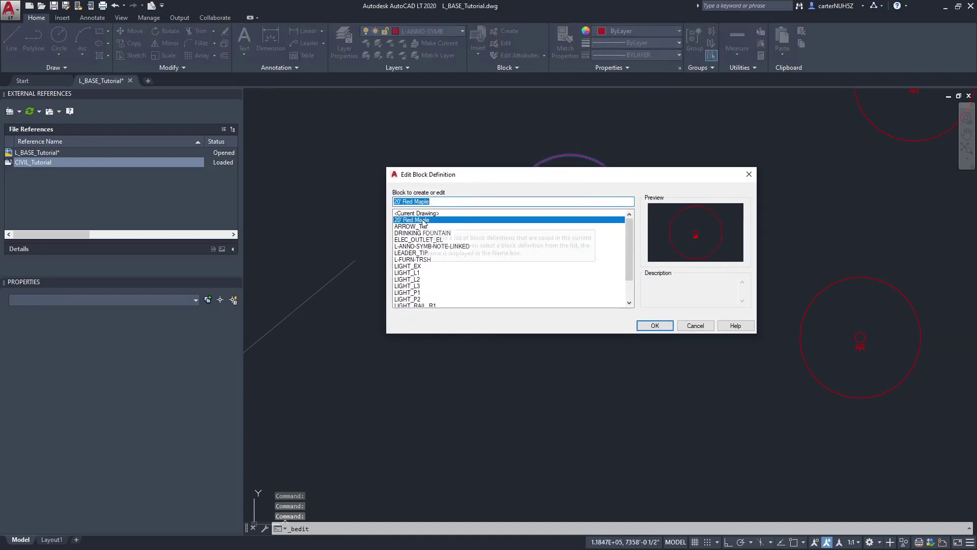
# Open 20' Red Maple in the Block Editor and draw a 15' radius canopy circle.
pyautogui.doubleClick(422, 220)
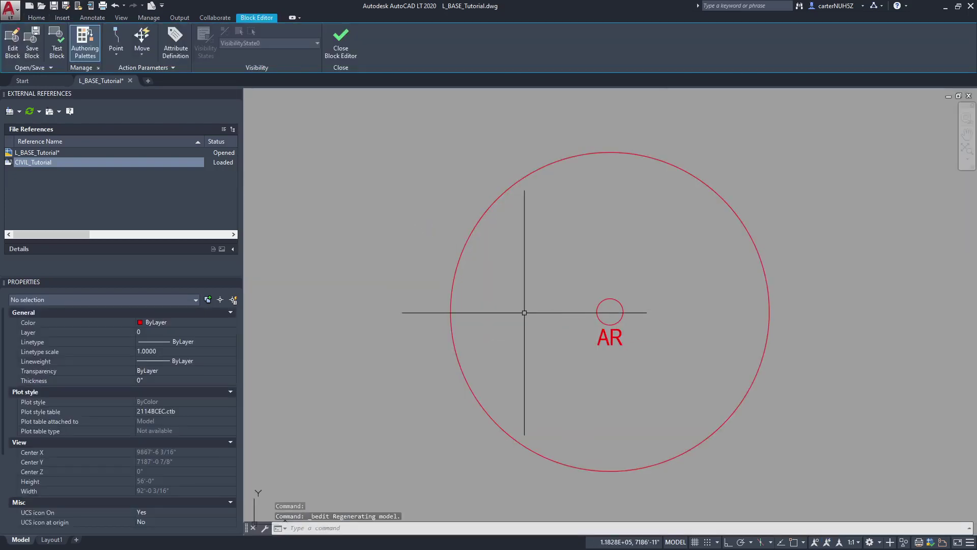
pyautogui.click(36, 17)
pyautogui.click(60, 38)
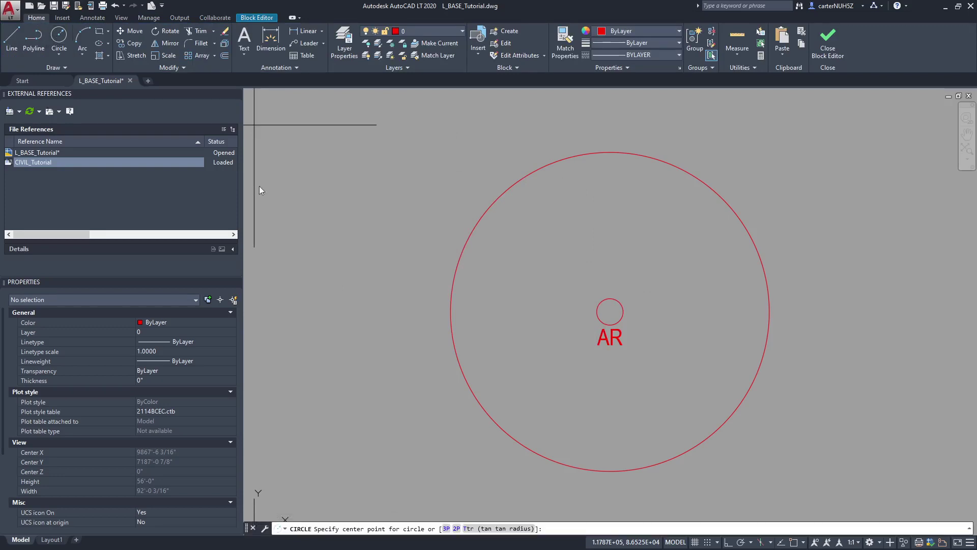
pyautogui.press('F3')
pyautogui.click(610, 311)
pyautogui.write("15'")
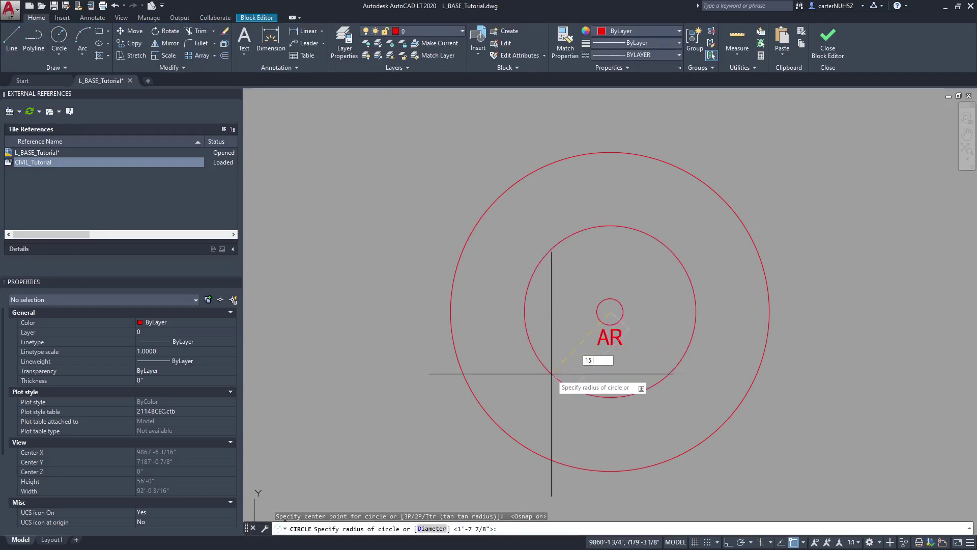
pyautogui.press('Return')
pyautogui.click(462, 375)
# Delete the old canopy circle and save the block changes.
pyautogui.press('Delete')
pyautogui.click(811, 56)
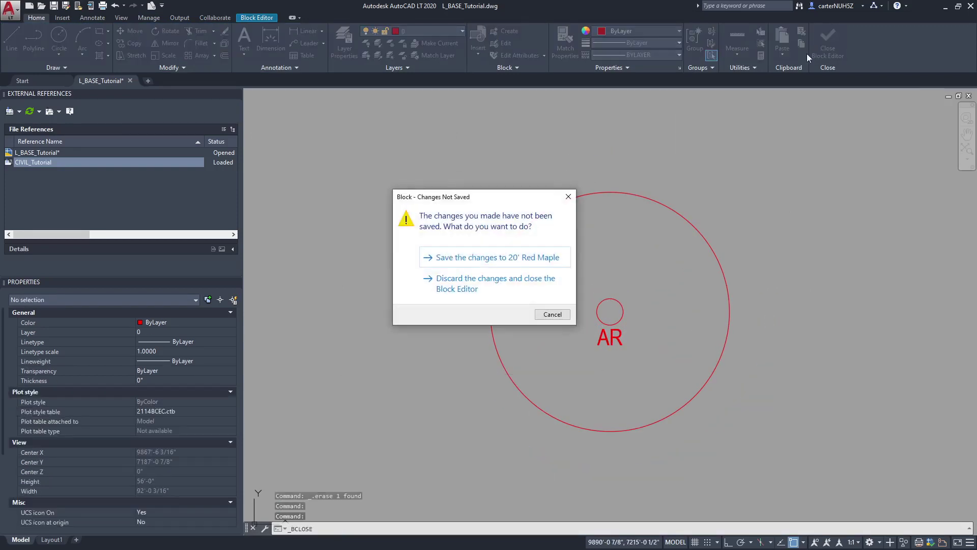
pyautogui.click(463, 264)
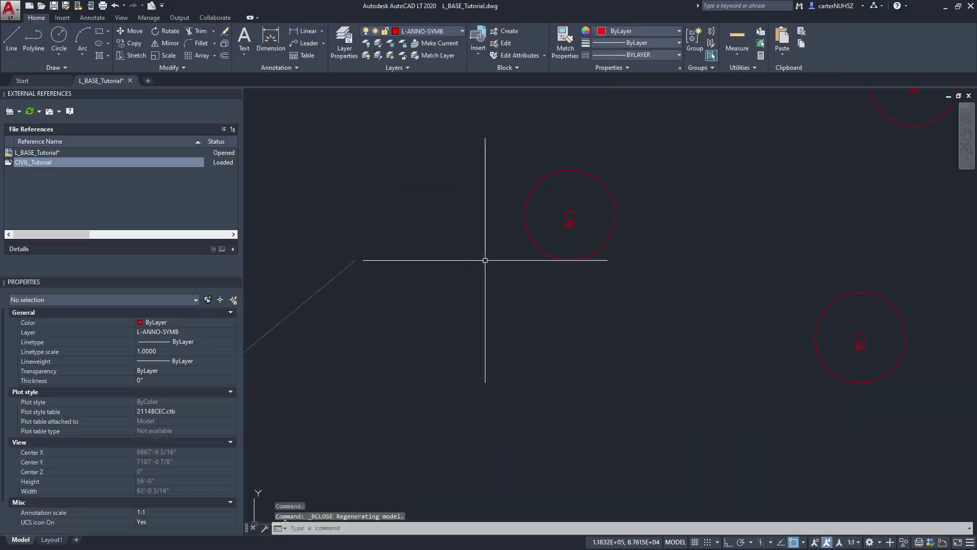
# Start a trial polyline at the tree circle's left edge, then cancel it.
pyautogui.click(548, 211)
pyautogui.press('Escape')
pyautogui.write('pl')
pyautogui.press('Return')
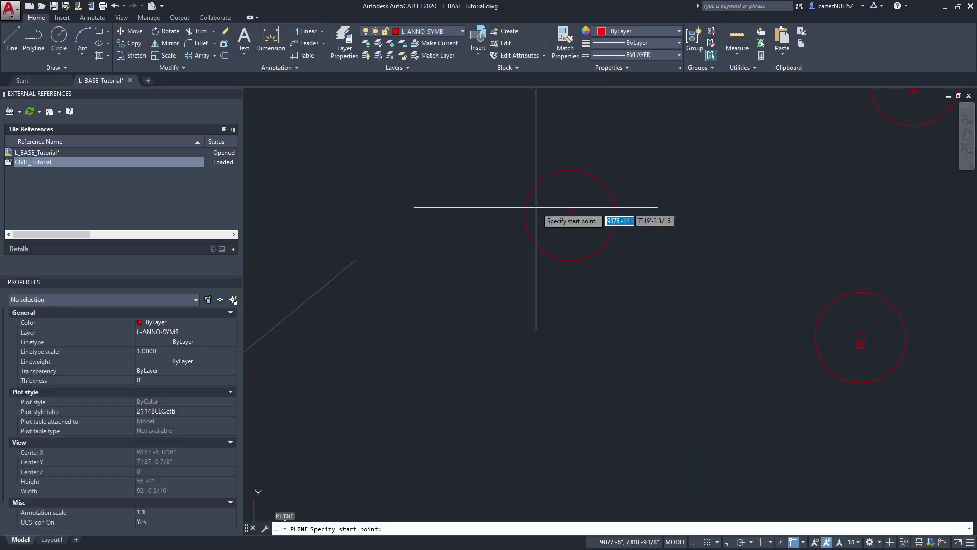
pyautogui.scroll(3, 594, 212)
pyautogui.click(412, 211)
pyautogui.press('Escape')
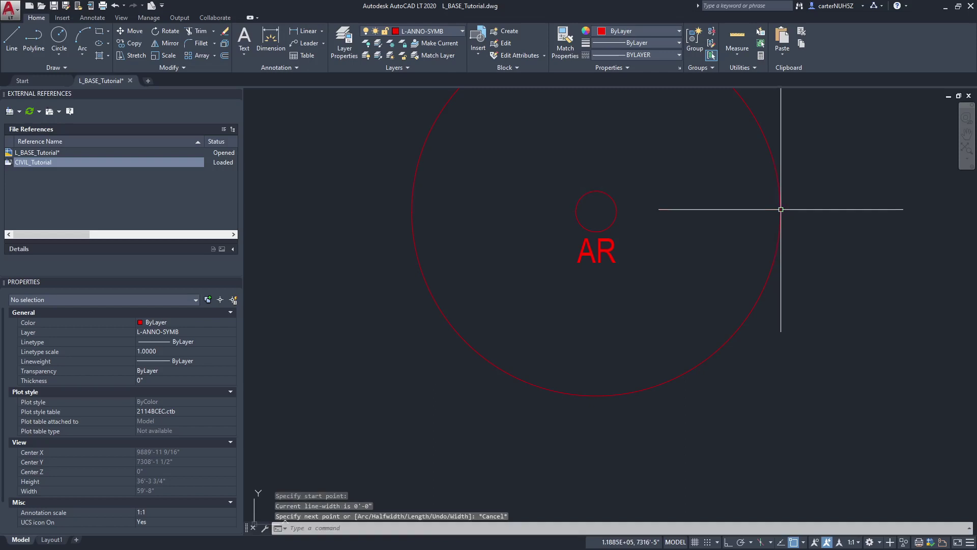
pyautogui.scroll(-5, 615, 221)
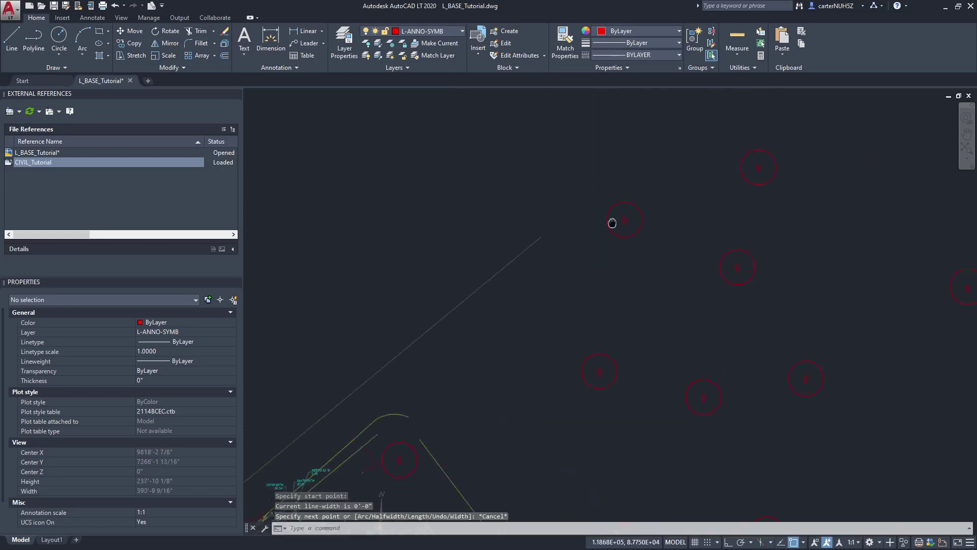
pyautogui.scroll(-5, 601, 217)
pyautogui.scroll(5, 602, 216)
pyautogui.scroll(2, 553, 181)
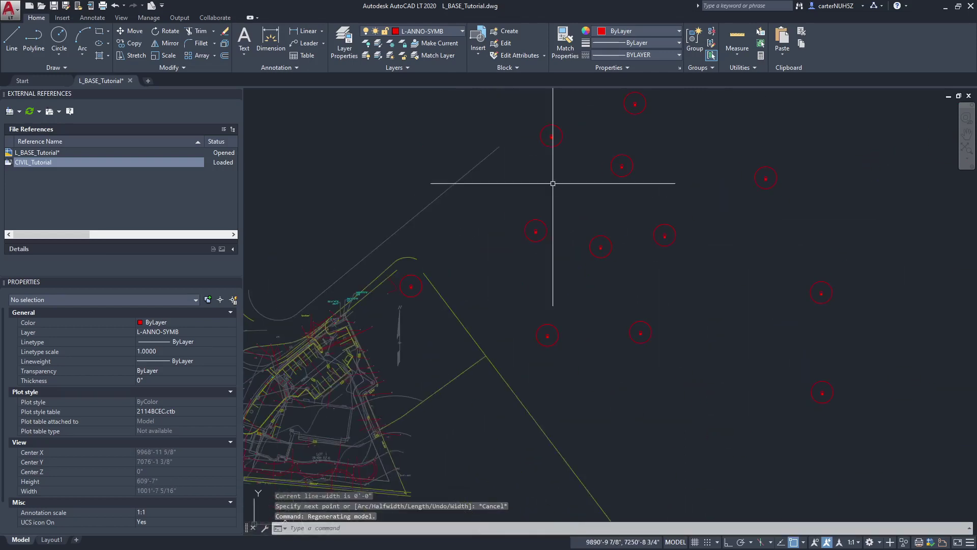
pyautogui.scroll(2, 498, 243)
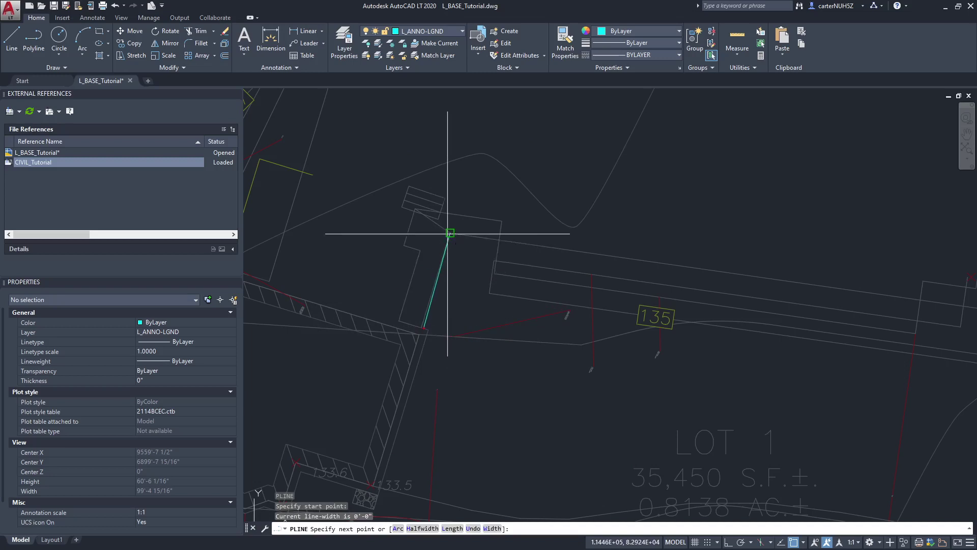
# Finish the cyan area outline with four more corners and close it.
pyautogui.click(449, 233)
pyautogui.click(847, 306)
pyautogui.click(693, 189)
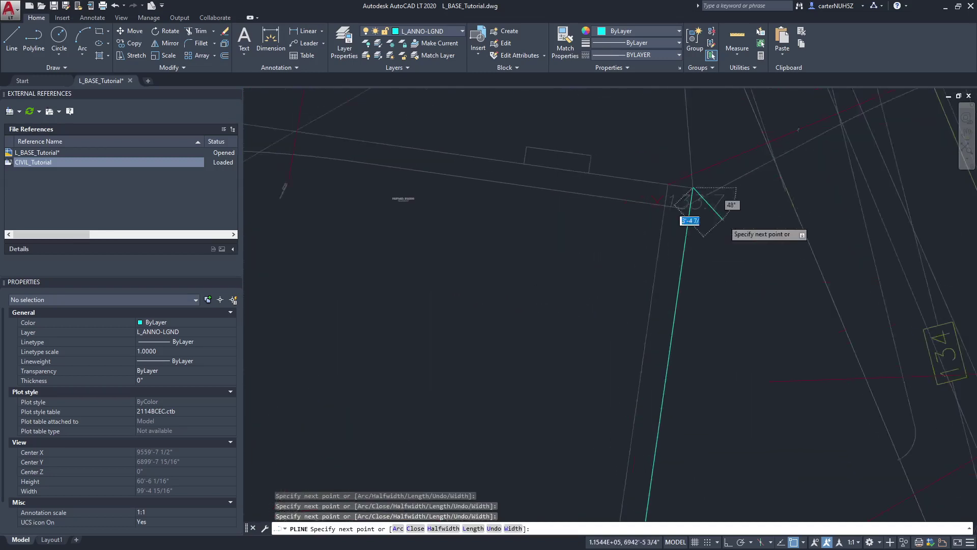
pyautogui.scroll(-3, 723, 220)
pyautogui.scroll(-3, 579, 212)
pyautogui.scroll(4, 502, 255)
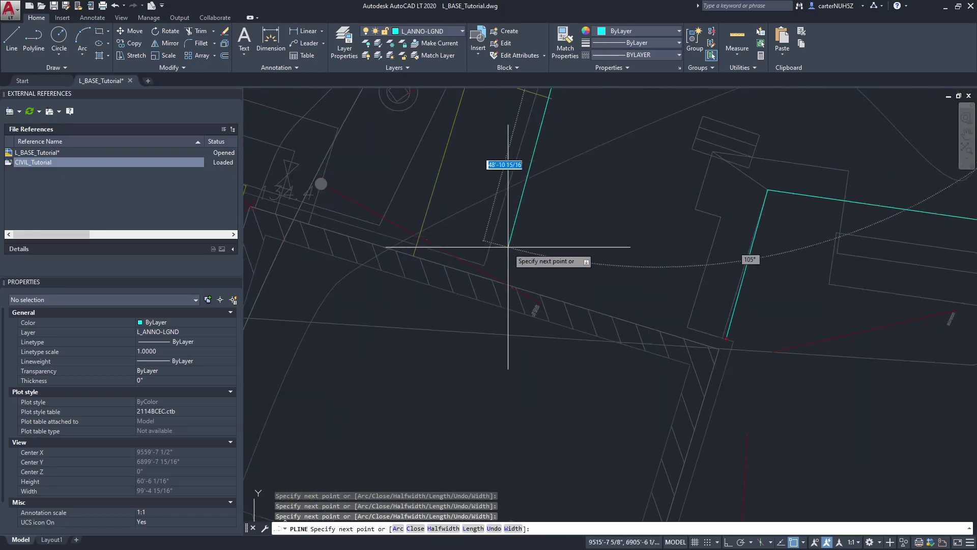
pyautogui.click(623, 308)
pyautogui.press('Return')
pyautogui.scroll(-2, 779, 338)
pyautogui.scroll(-3, 593, 349)
pyautogui.scroll(3, 624, 354)
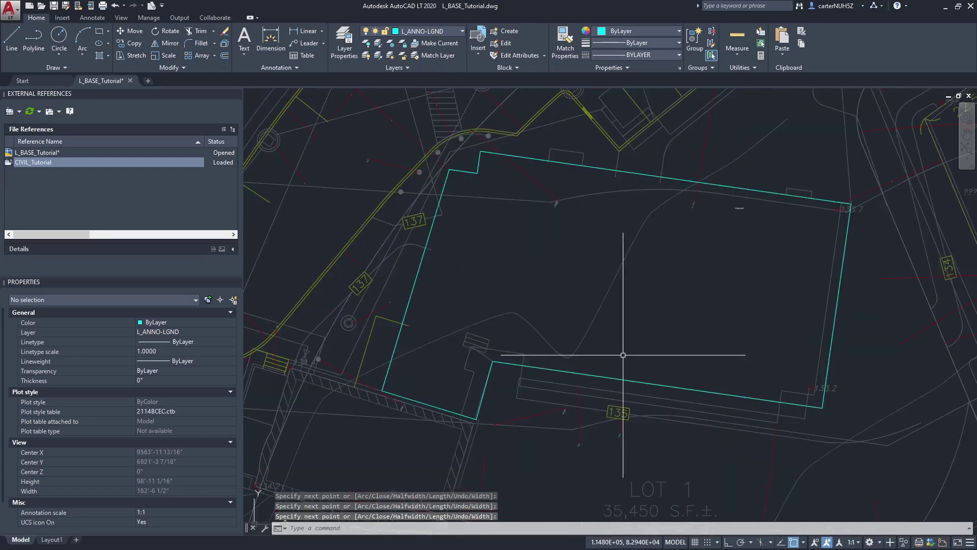
pyautogui.scroll(-2, 611, 305)
pyautogui.scroll(2, 582, 345)
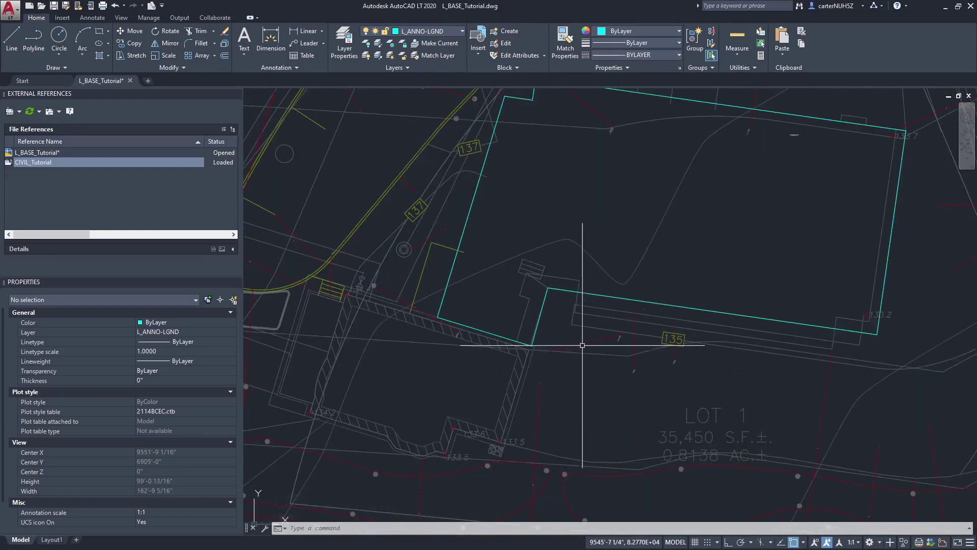
# Explode the cyan outline and join its eight lines into one polyline.
pyautogui.press('Escape')
pyautogui.click(536, 329)
pyautogui.scroll(2, 536, 329)
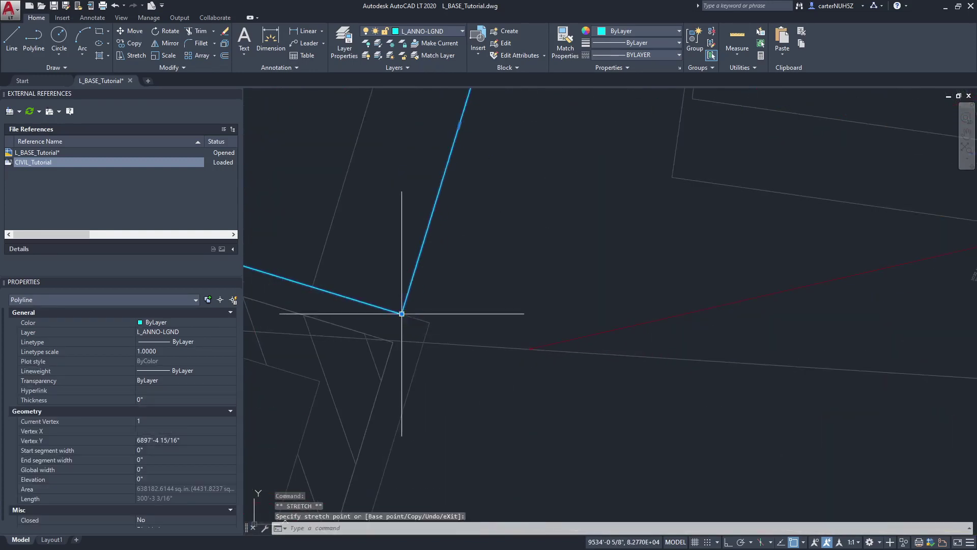
pyautogui.press('Escape')
pyautogui.press('Escape')
pyautogui.scroll(-4, 459, 320)
pyautogui.scroll(2, 498, 283)
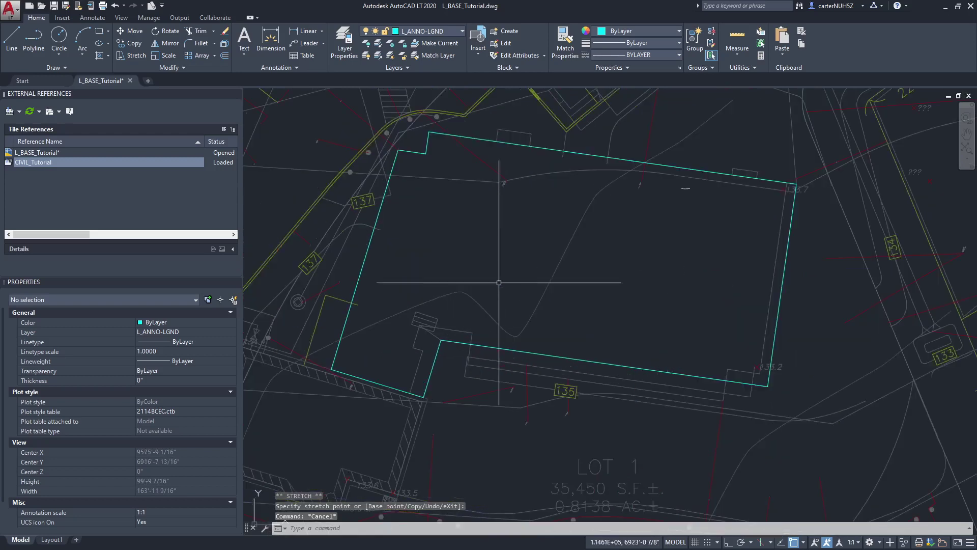
pyautogui.click(477, 344)
pyautogui.write('x')
pyautogui.press('Return')
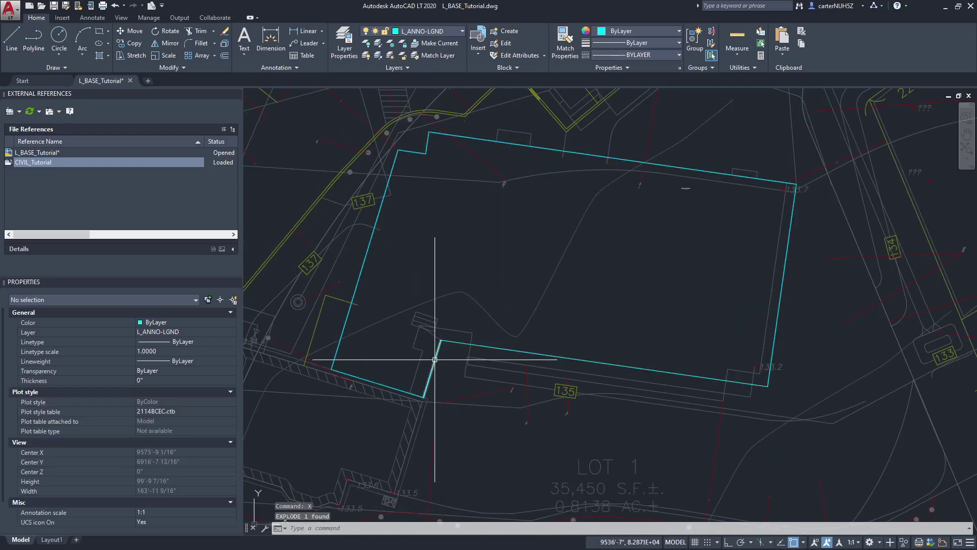
pyautogui.moveTo(351, 405); pyautogui.dragTo(316, 368)
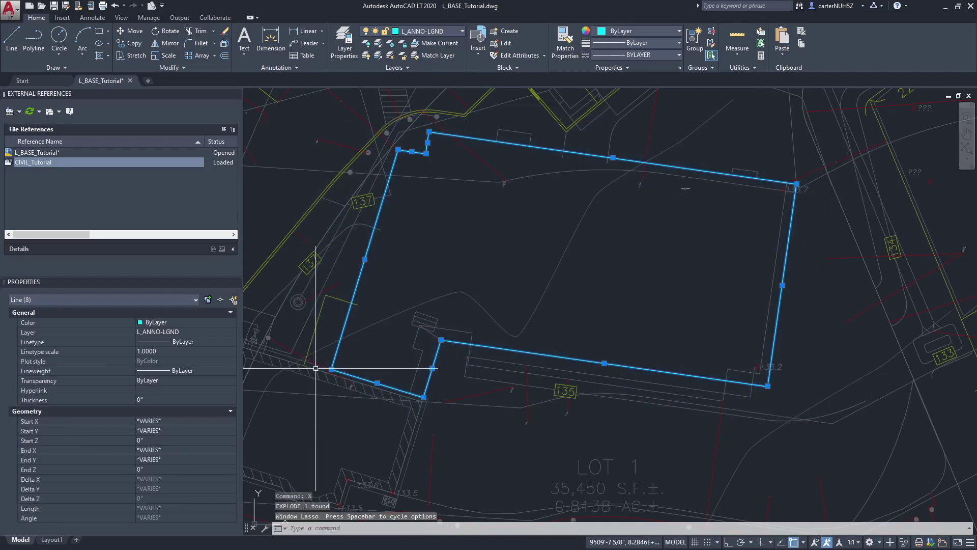
pyautogui.write('j')
pyautogui.press('Return')
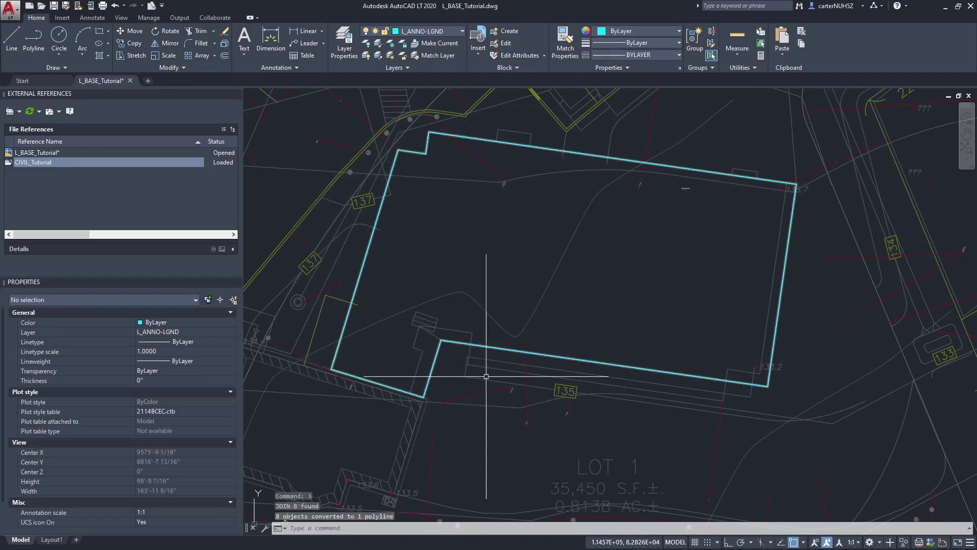
pyautogui.scroll(-1, 547, 229)
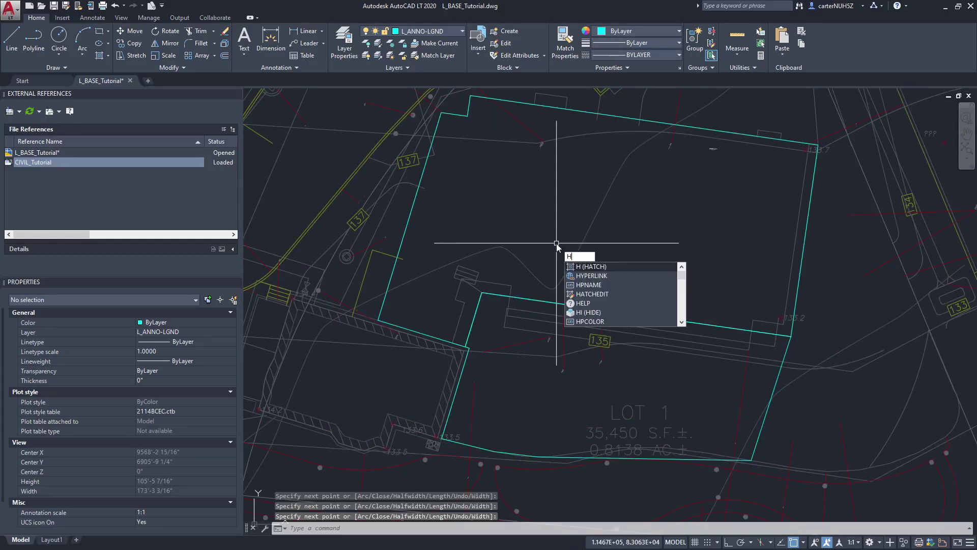
# Hatch the upper and lower lot areas.
pyautogui.press('Return')
pyautogui.click(471, 111)
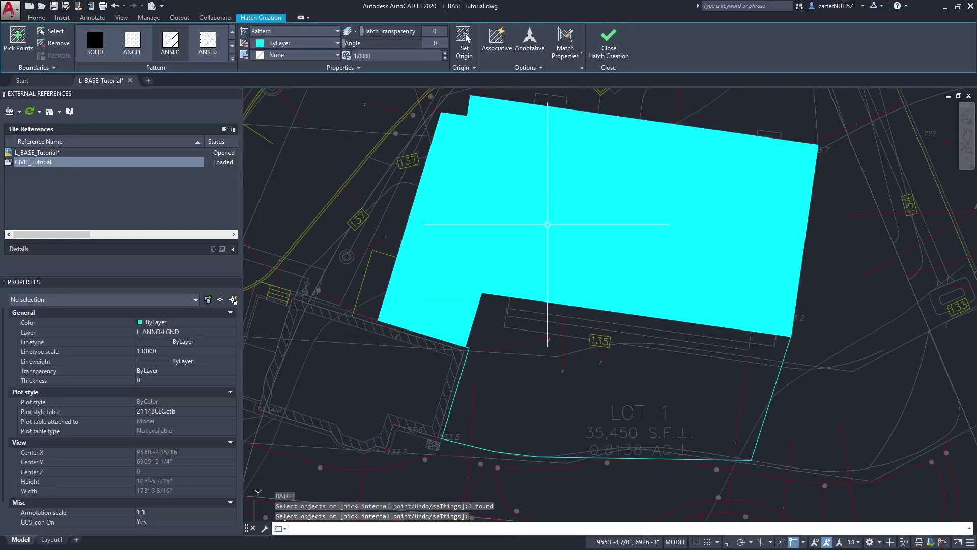
pyautogui.click(777, 380)
pyautogui.press('Return')
pyautogui.click(611, 328)
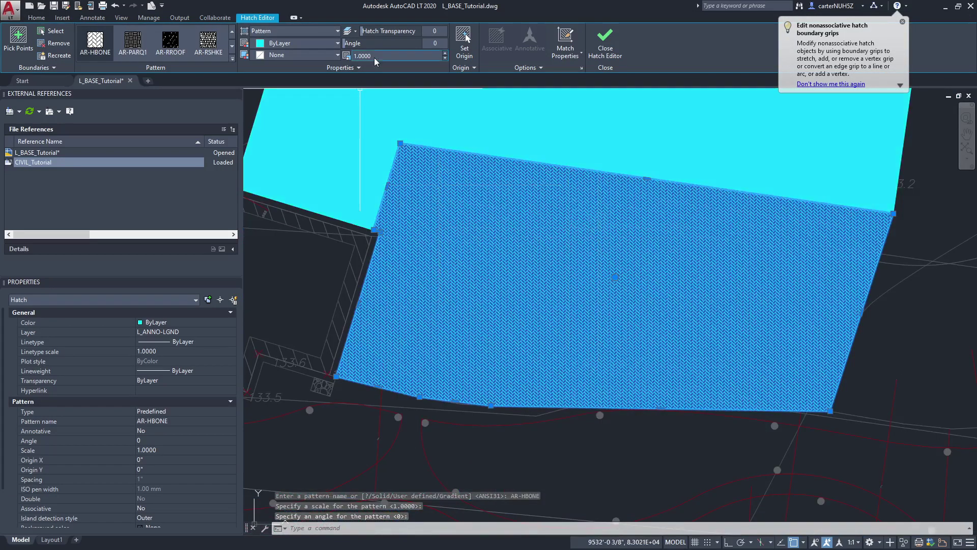
pyautogui.click(387, 56)
pyautogui.write('20')
# Give the herringbone hatch scale 5 and a 76° angle, then close hatch editing.
pyautogui.press('Return')
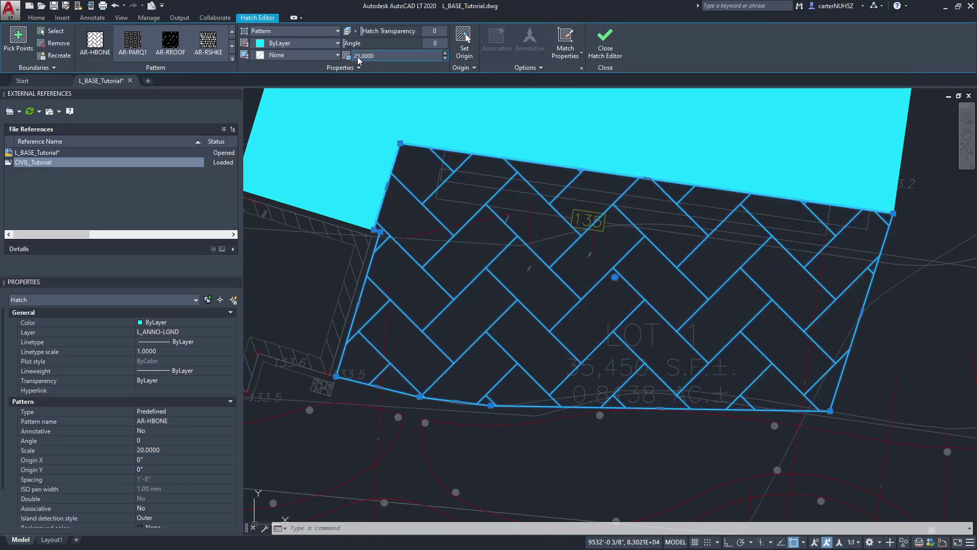
pyautogui.press('Return')
pyautogui.write('5')
pyautogui.press('Return')
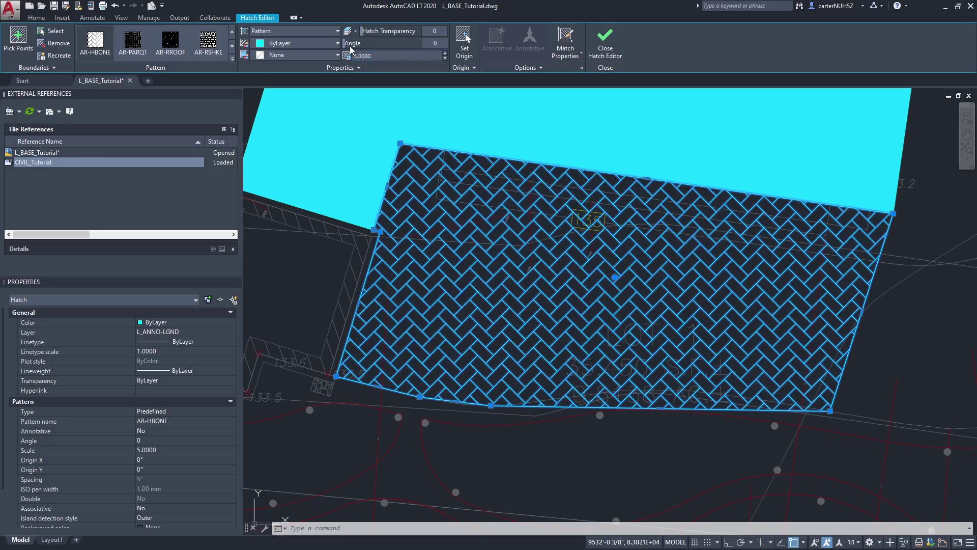
pyautogui.moveTo(357, 44); pyautogui.dragTo(438, 44)
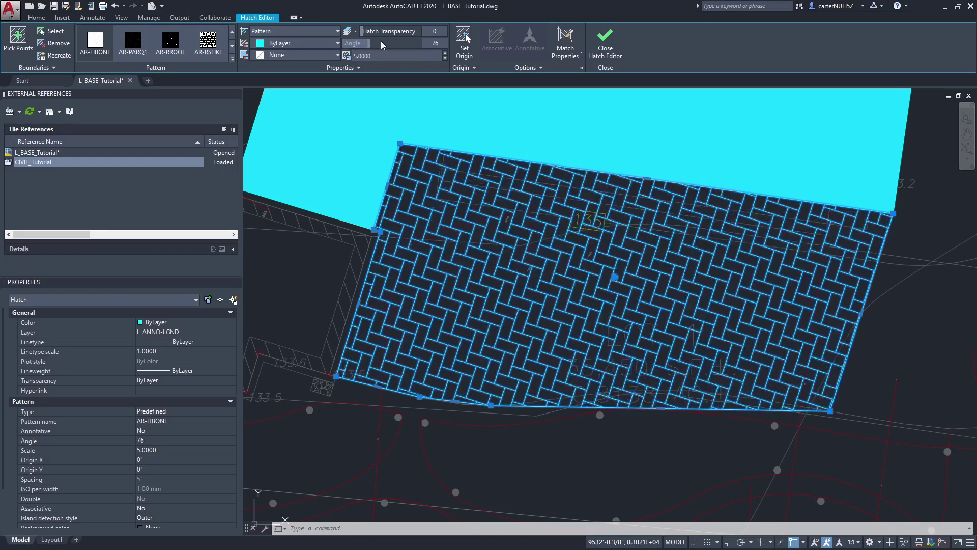
pyautogui.press('Escape')
pyautogui.scroll(-3, 540, 427)
pyautogui.click(534, 176)
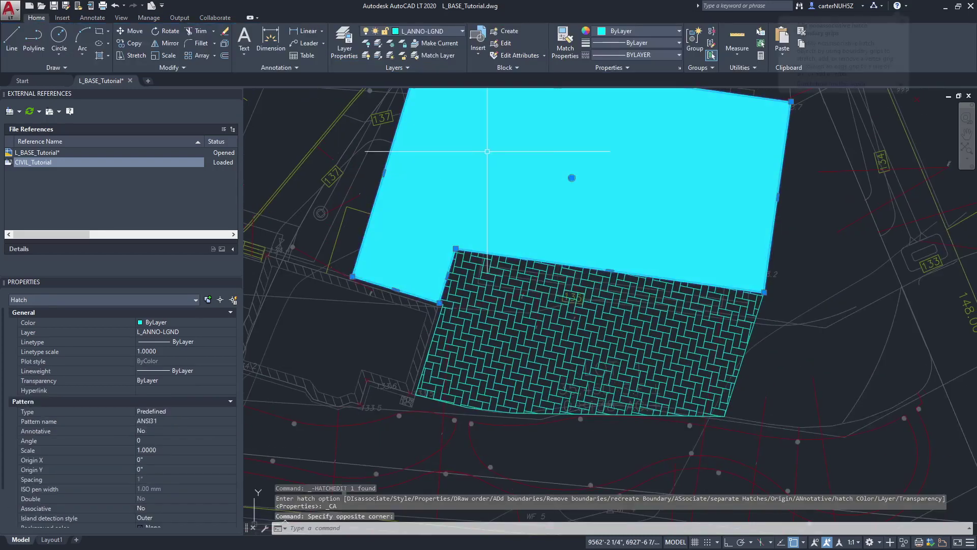
pyautogui.click(603, 41)
pyautogui.scroll(-3, 578, 286)
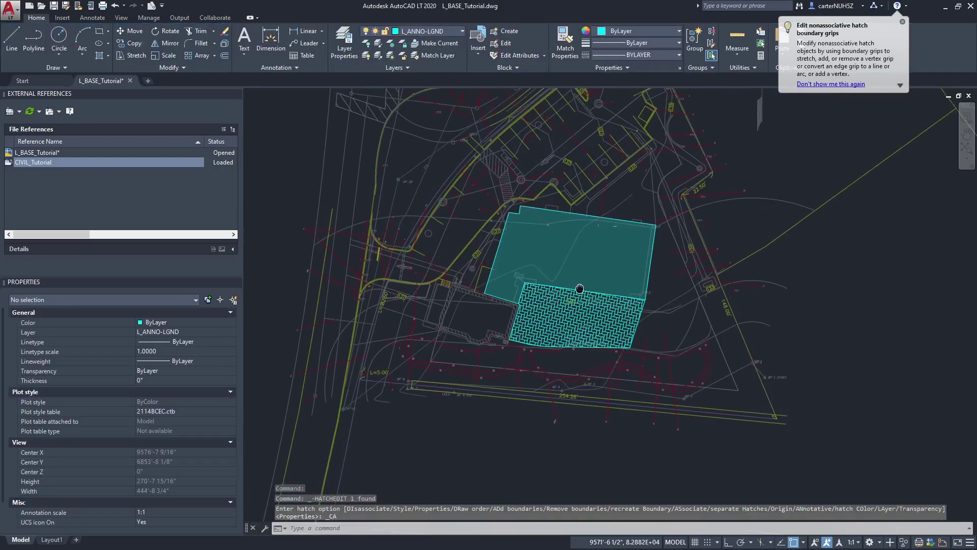
pyautogui.scroll(1, 336, 229)
pyautogui.scroll(1, 505, 250)
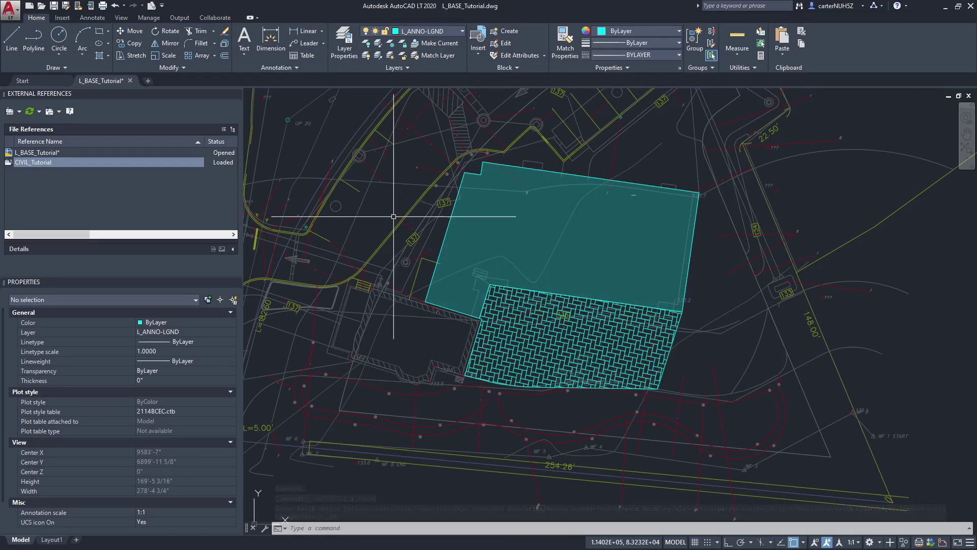
# Draw a circle south-east of the lot and an ellipse centred on it.
pyautogui.click(50, 38)
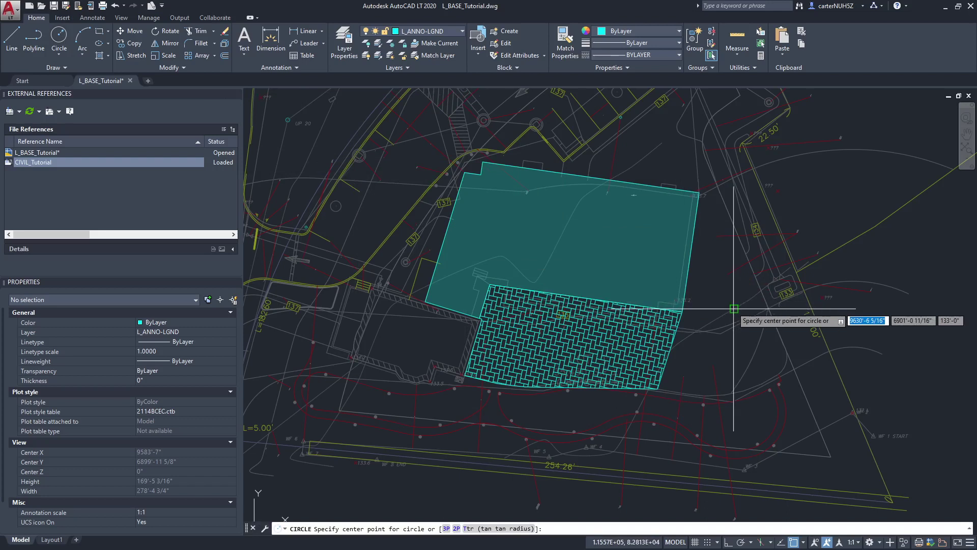
pyautogui.scroll(1, 720, 306)
pyautogui.scroll(3, 617, 262)
pyautogui.click(677, 289)
pyautogui.click(718, 370)
pyautogui.scroll(-3, 718, 370)
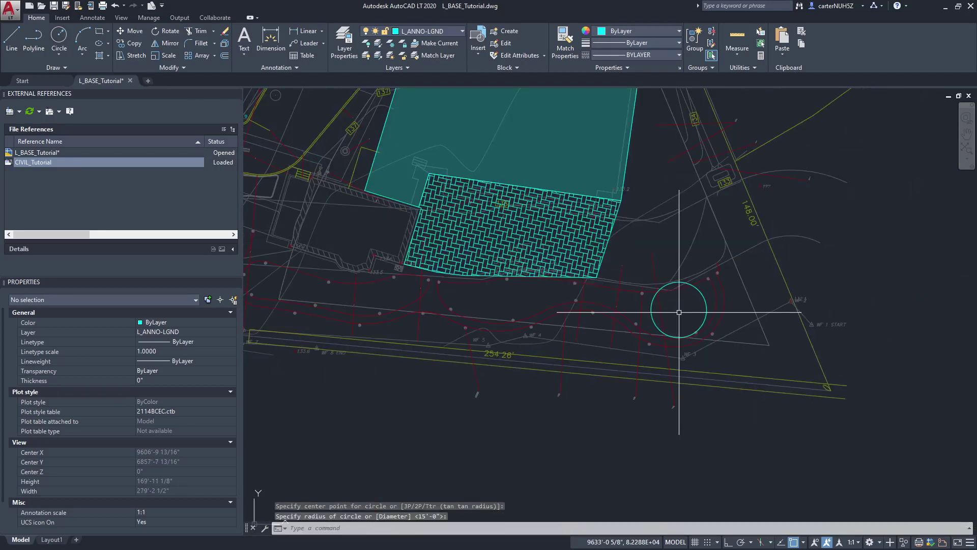
pyautogui.scroll(1, 677, 290)
pyautogui.click(99, 43)
pyautogui.click(679, 309)
pyautogui.click(772, 358)
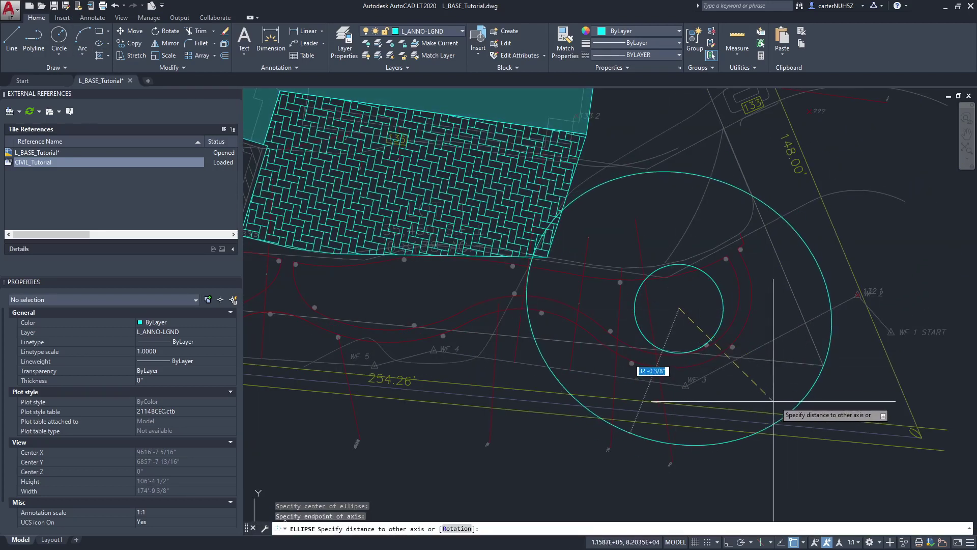
pyautogui.click(717, 352)
pyautogui.moveTo(493, 329); pyautogui.dragTo(572, 355, button='middle')
pyautogui.scroll(2, 572, 356)
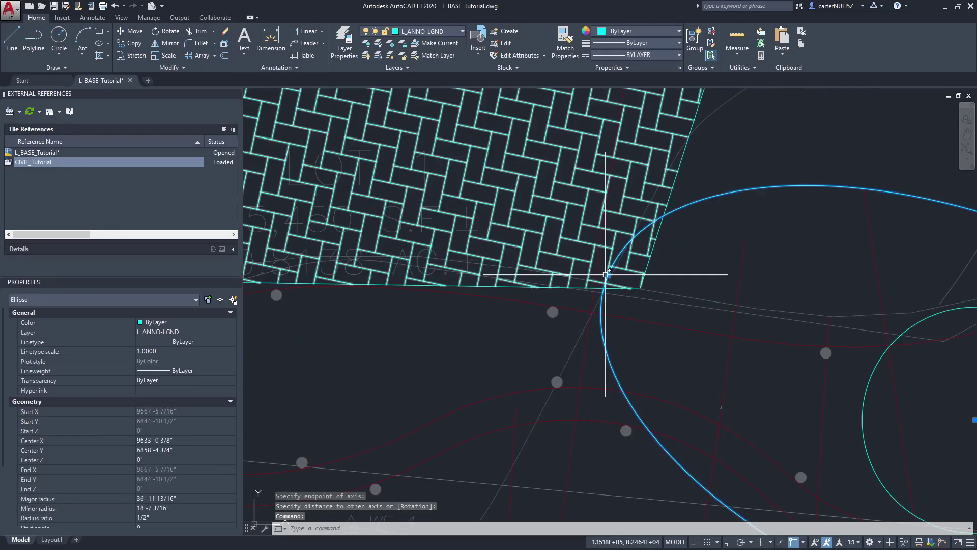
pyautogui.click(633, 284)
pyautogui.press('Escape')
pyautogui.scroll(-5, 640, 350)
pyautogui.scroll(3, 641, 350)
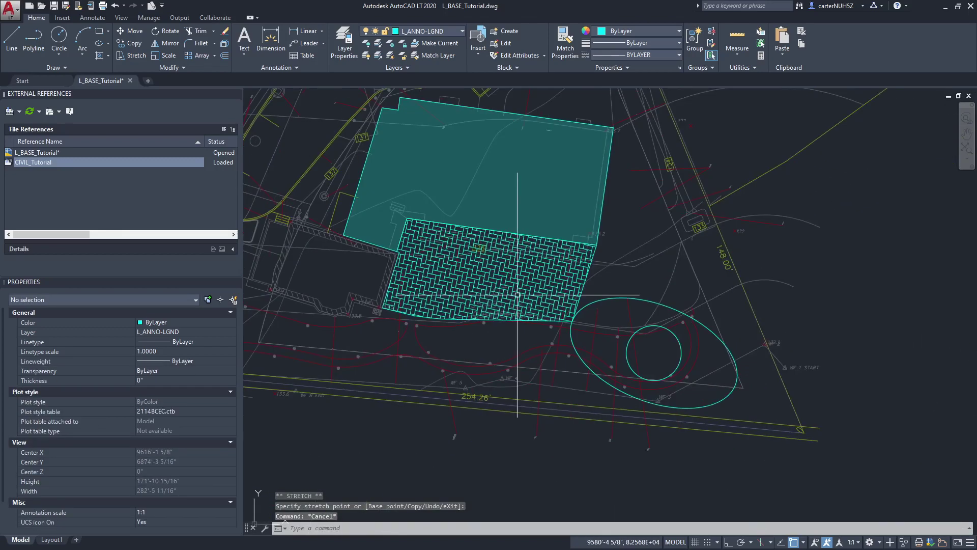
pyautogui.scroll(1, 640, 350)
pyautogui.scroll(-2, 640, 350)
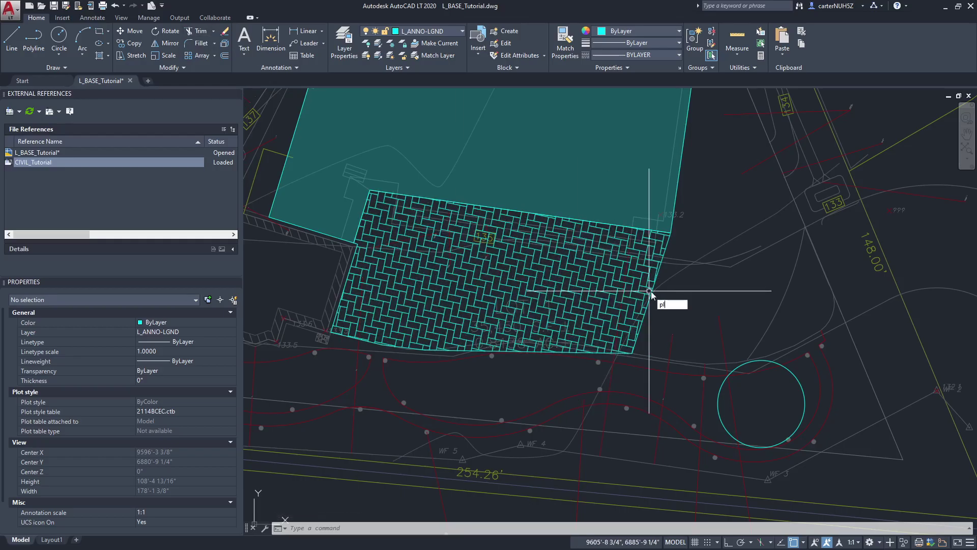
# Draw a horizontal cyan polyline east of the lot and a line crossing it.
pyautogui.press('Return')
pyautogui.scroll(-5, 720, 283)
pyautogui.click(669, 279)
pyautogui.click(863, 300)
pyautogui.press('Return')
pyautogui.click(743, 282)
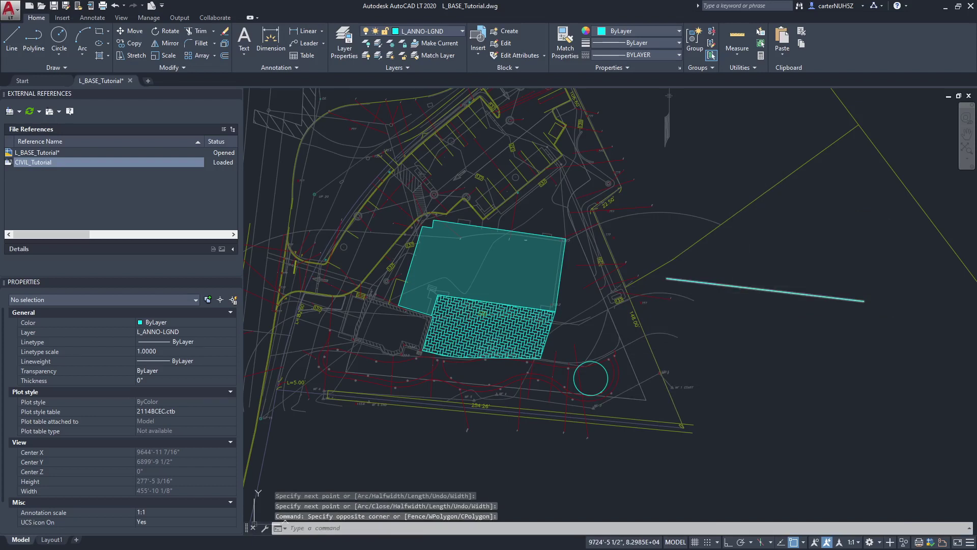
pyautogui.press('Return')
pyautogui.click(697, 403)
pyautogui.click(753, 232)
pyautogui.write('m')
# Trim the right end of the horizontal line where the lines cross.
pyautogui.press('Return')
pyautogui.press('Return')
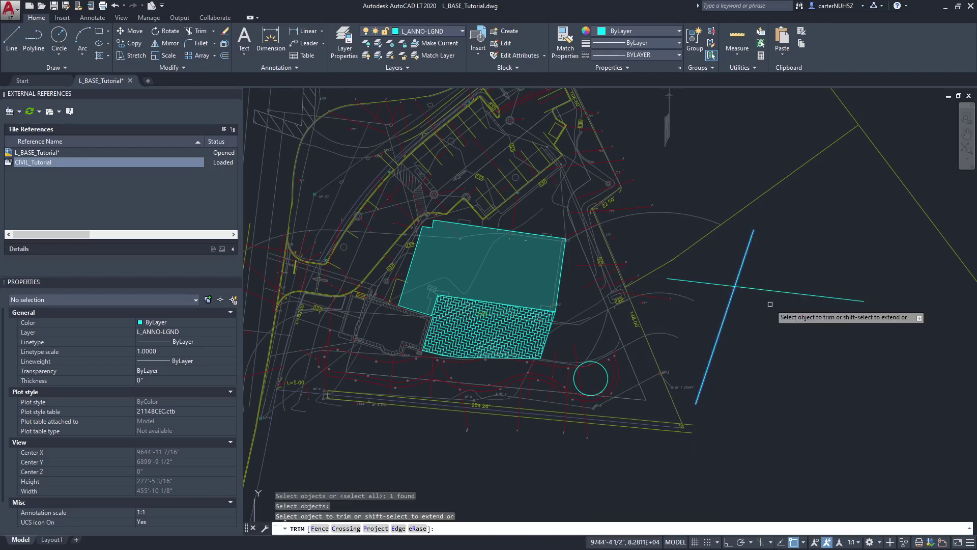
pyautogui.click(794, 293)
pyautogui.press('Escape')
pyautogui.write('pl')
pyautogui.press('Return')
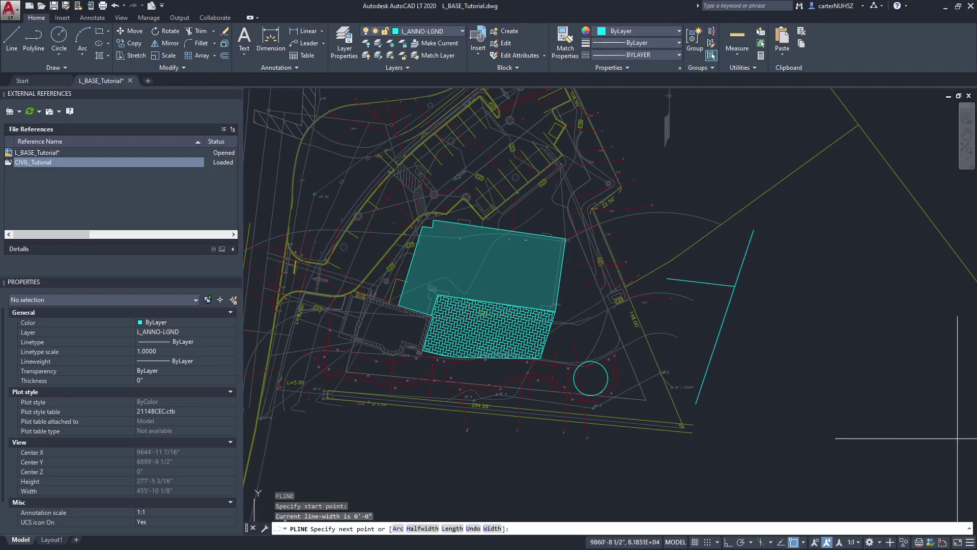
# Add a diagonal line, then grip-stretch the crossing line's top end further north.
pyautogui.click(815, 292)
pyautogui.click(957, 437)
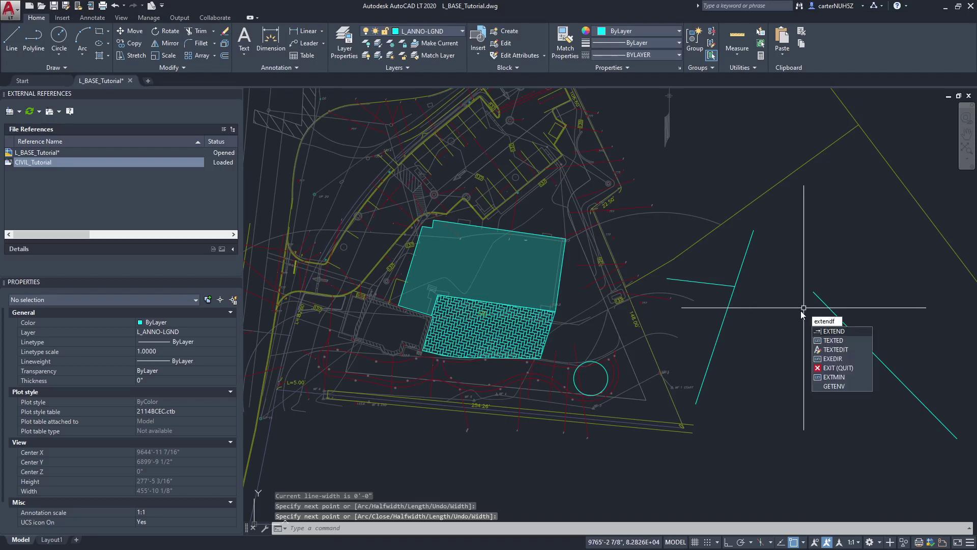
pyautogui.press('Escape')
pyautogui.click(725, 317)
pyautogui.click(753, 233)
pyautogui.click(787, 109)
pyautogui.press('Escape')
pyautogui.write('ex')
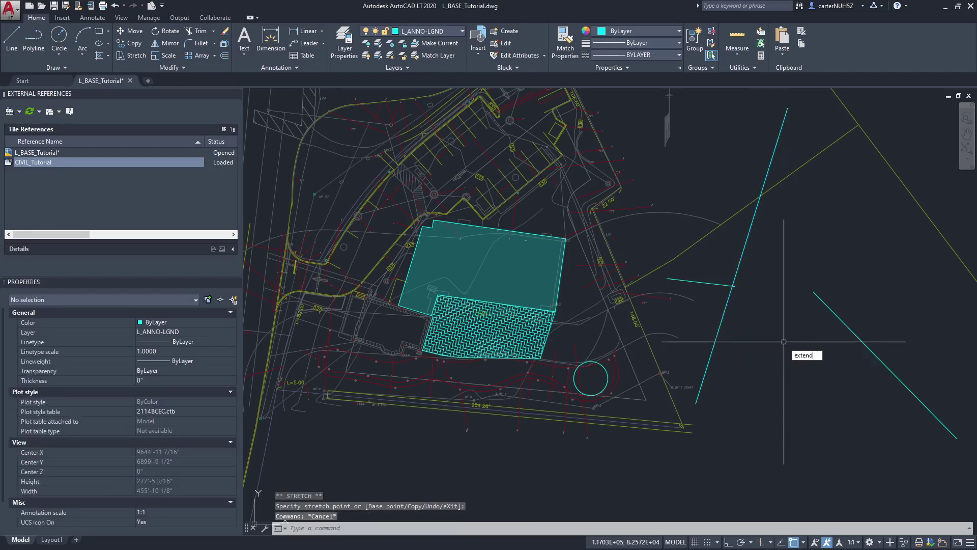